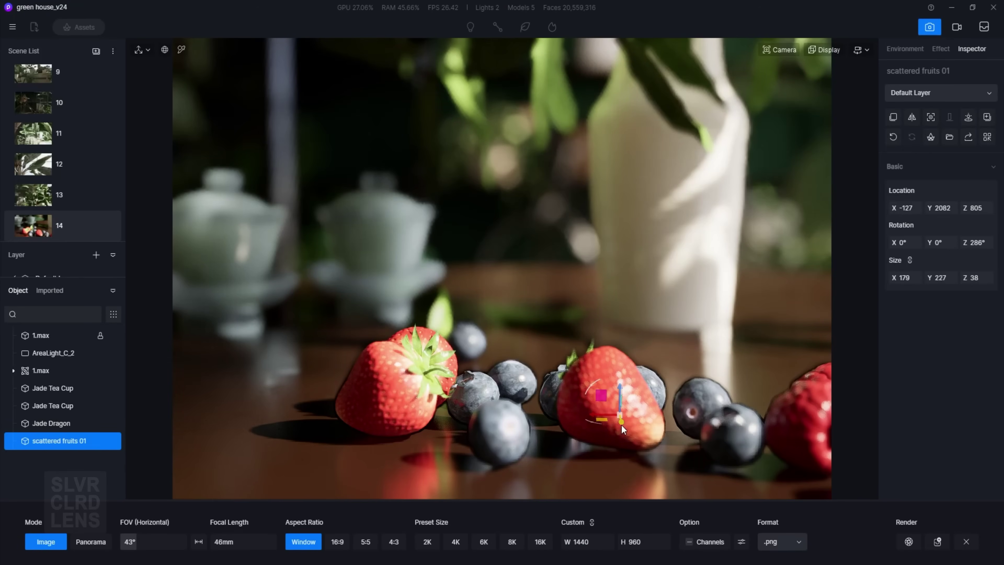
Move the scattered fruits to X -129, Y 2077 and switch the blueberry material to the Subsurface scattering template
{"action": "left_click_drag", "start_coordinate": [601, 422], "coordinate": [593, 417]}
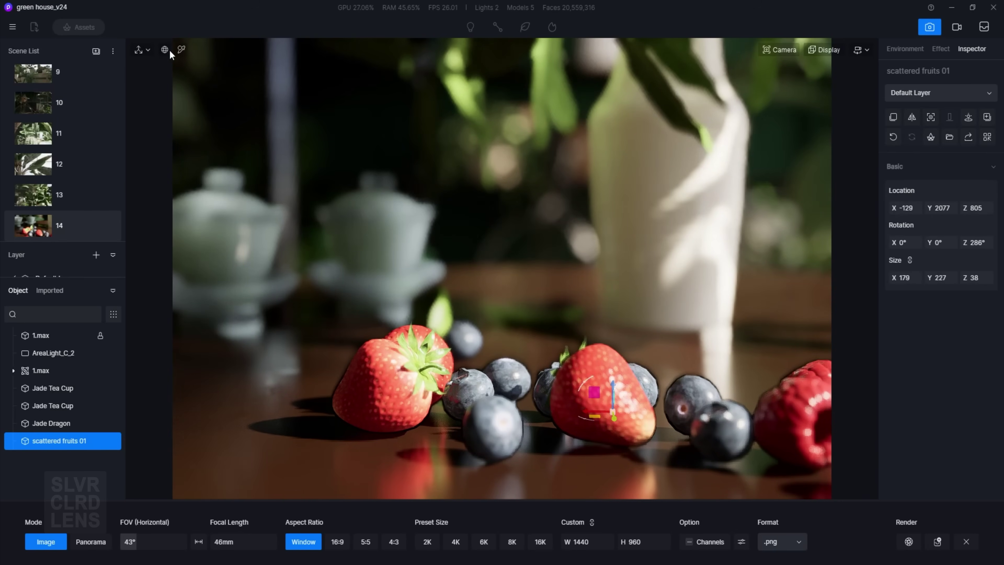
{"action": "left_click", "coordinate": [181, 50]}
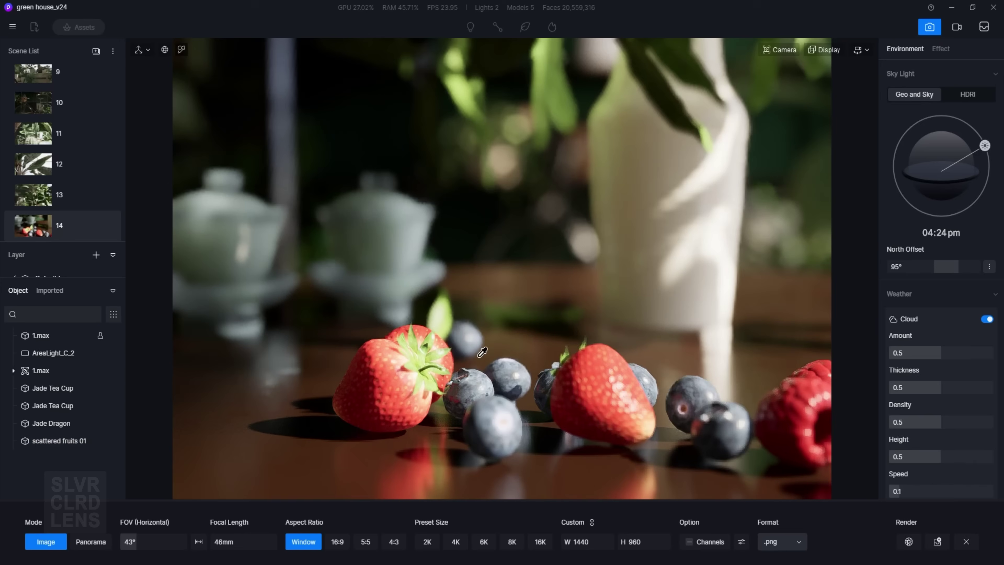
{"action": "left_click", "coordinate": [483, 386]}
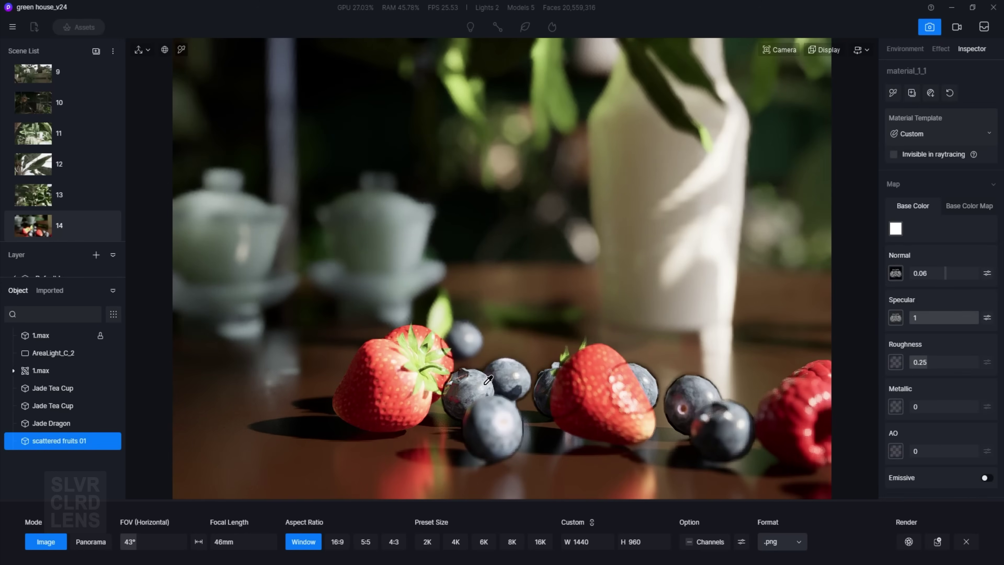
{"action": "left_click", "coordinate": [915, 133]}
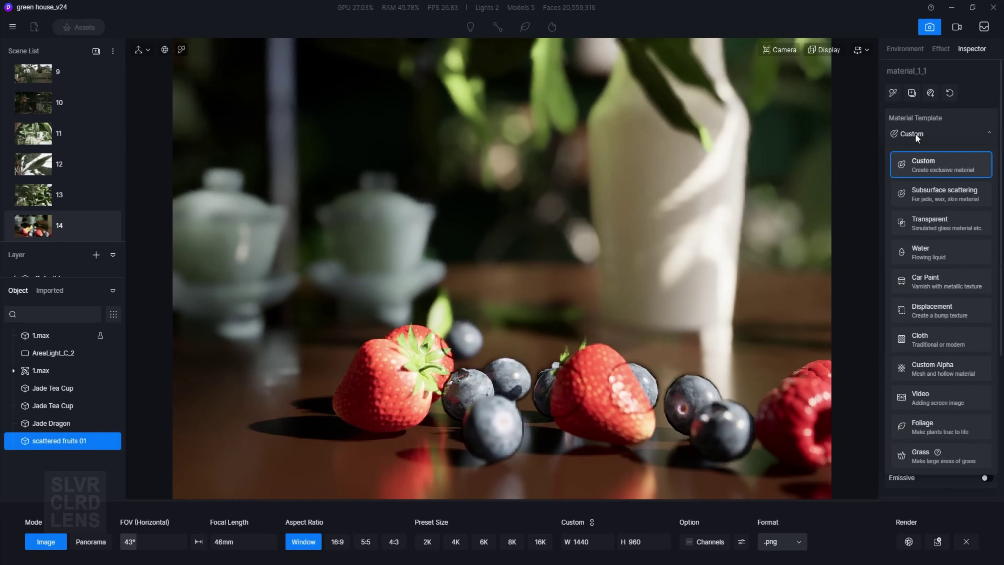
{"action": "left_click", "coordinate": [951, 194]}
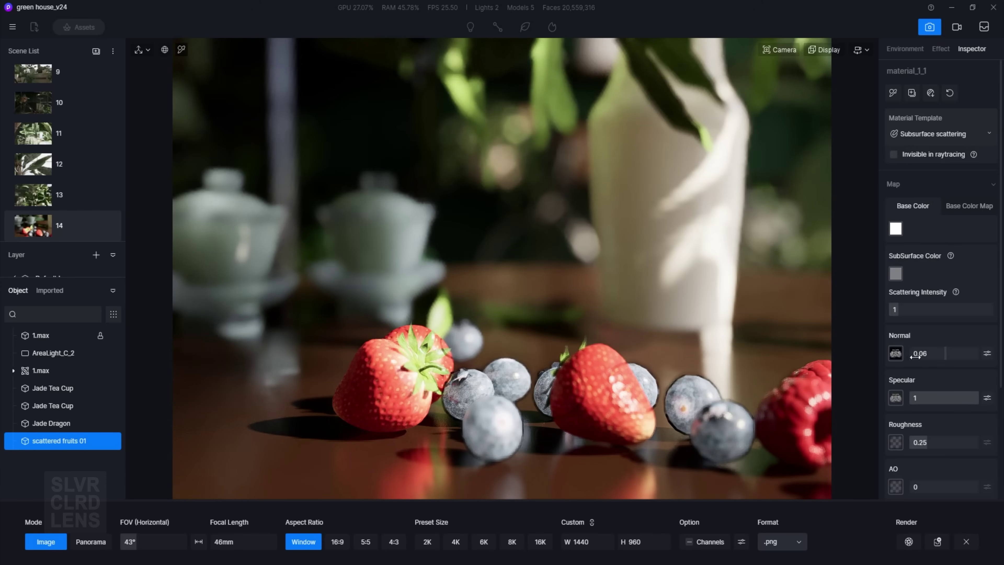
Set the blueberries' subsurface color to bright blue (H 208, S 100, V 100) with a scattering intensity of 0.5
{"action": "left_click", "coordinate": [897, 274]}
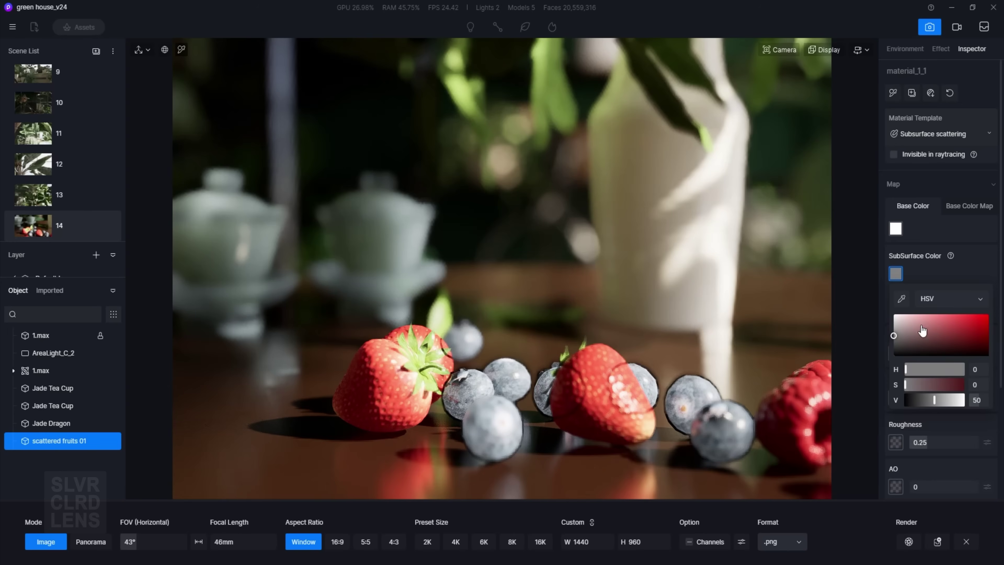
{"action": "left_click_drag", "start_coordinate": [932, 334], "coordinate": [990, 316]}
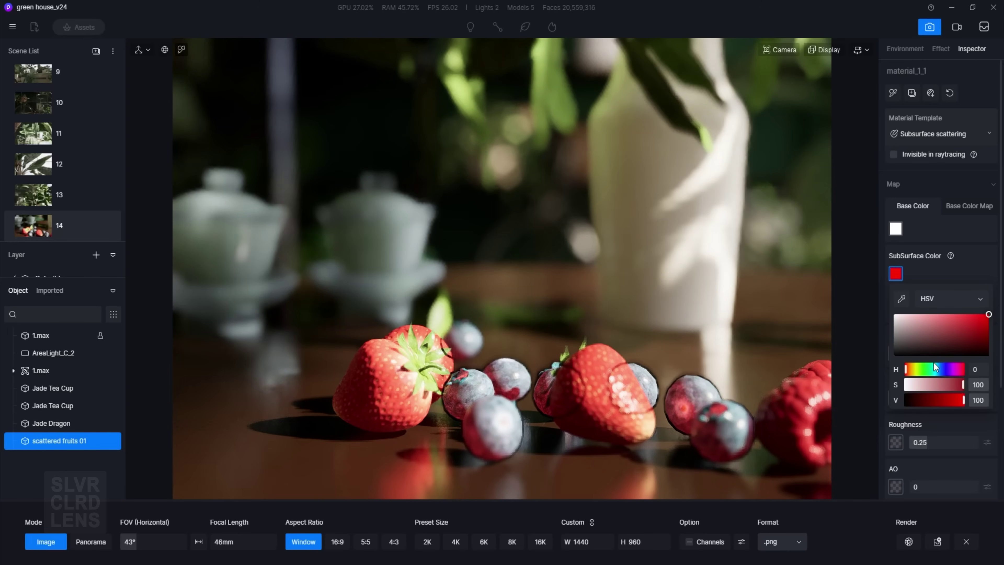
{"action": "left_click", "coordinate": [927, 372]}
{"action": "left_click", "coordinate": [940, 371]}
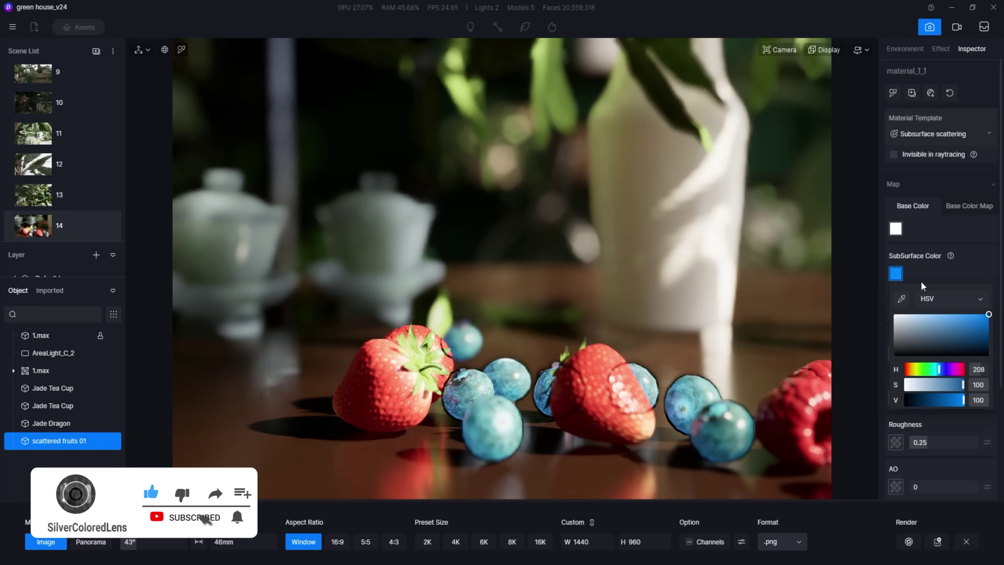
{"action": "left_click", "coordinate": [981, 282]}
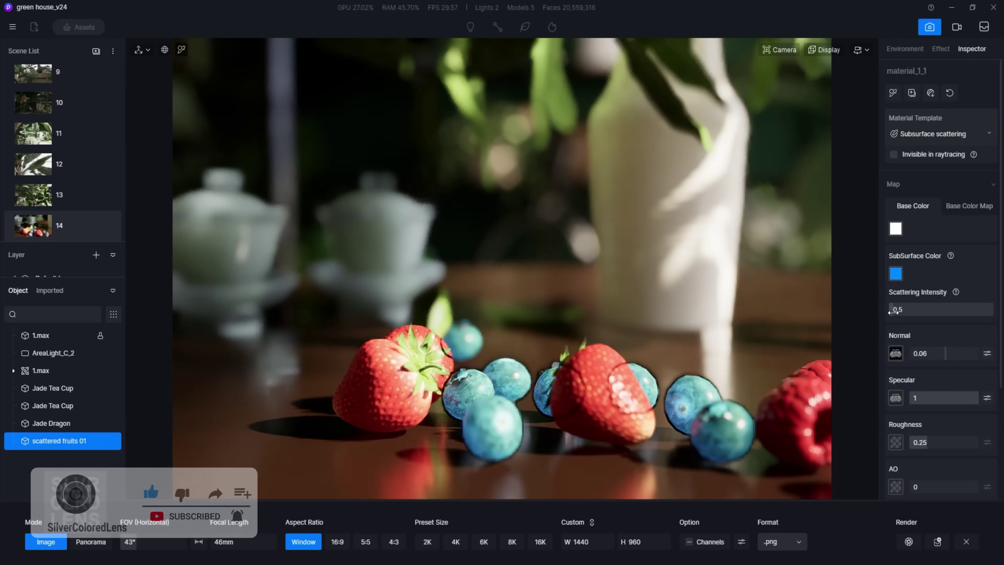
Adjust the blueberries' subsurface color to a muted violet with H 254, S 54, V 71
{"action": "left_click", "coordinate": [896, 273]}
{"action": "left_click_drag", "start_coordinate": [939, 369], "coordinate": [946, 369]}
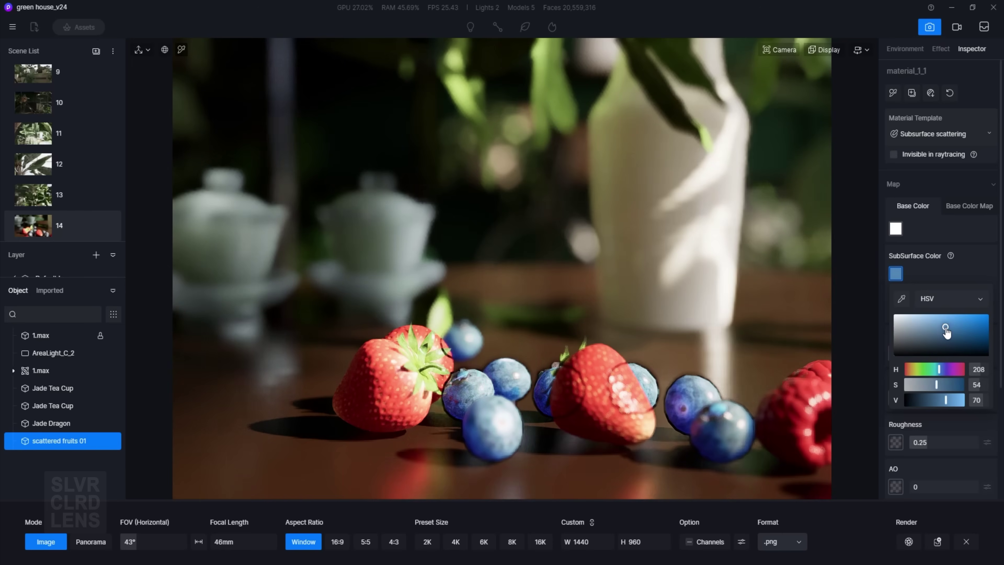
{"action": "left_click", "coordinate": [945, 326]}
{"action": "left_click", "coordinate": [902, 299]}
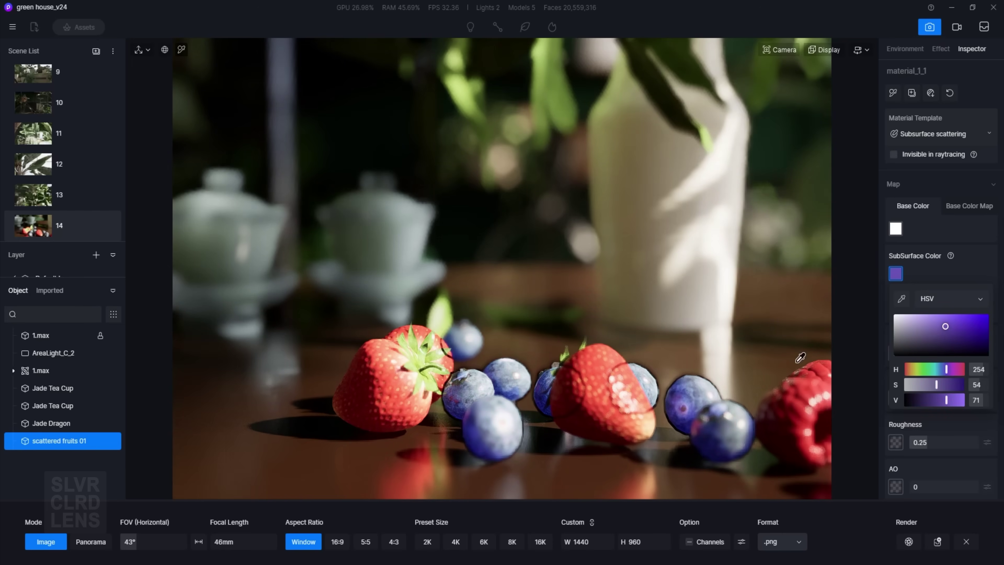
Give the front-left strawberry the Subsurface scattering template with a red subsurface color of H 0, S 59, V 74
{"action": "left_click", "coordinate": [399, 386]}
{"action": "left_click", "coordinate": [909, 134]}
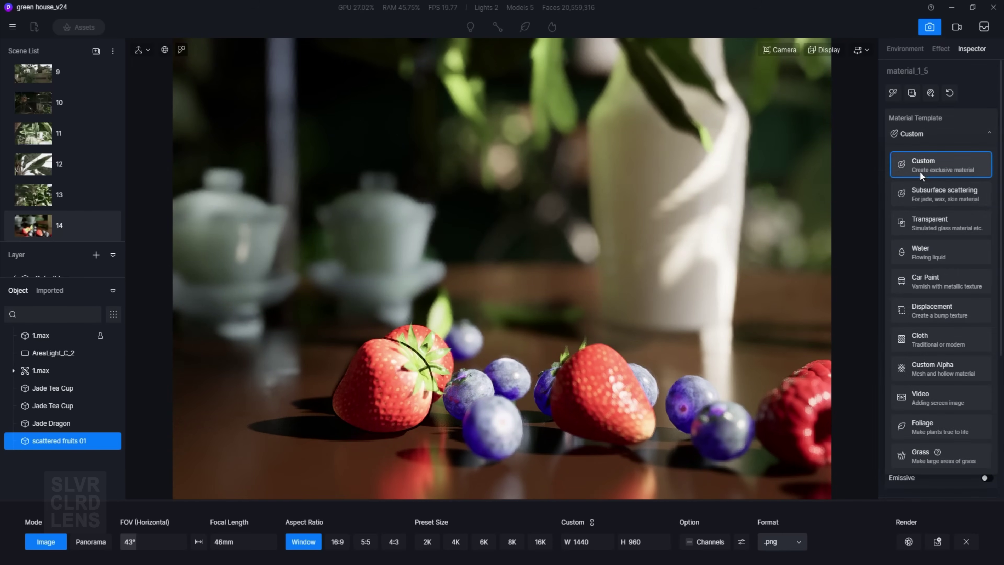
{"action": "left_click", "coordinate": [923, 189]}
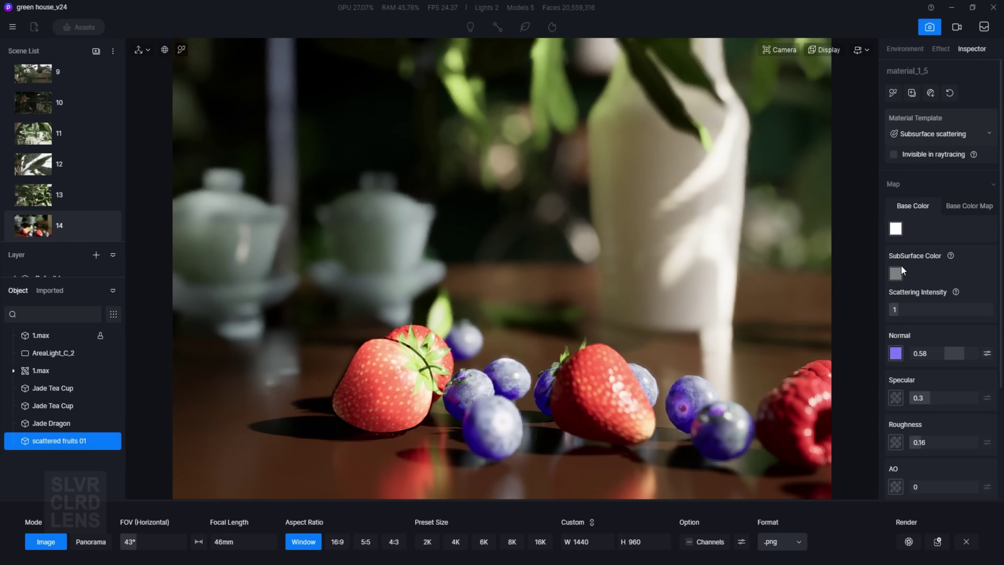
{"action": "left_click", "coordinate": [896, 273]}
{"action": "left_click", "coordinate": [950, 329]}
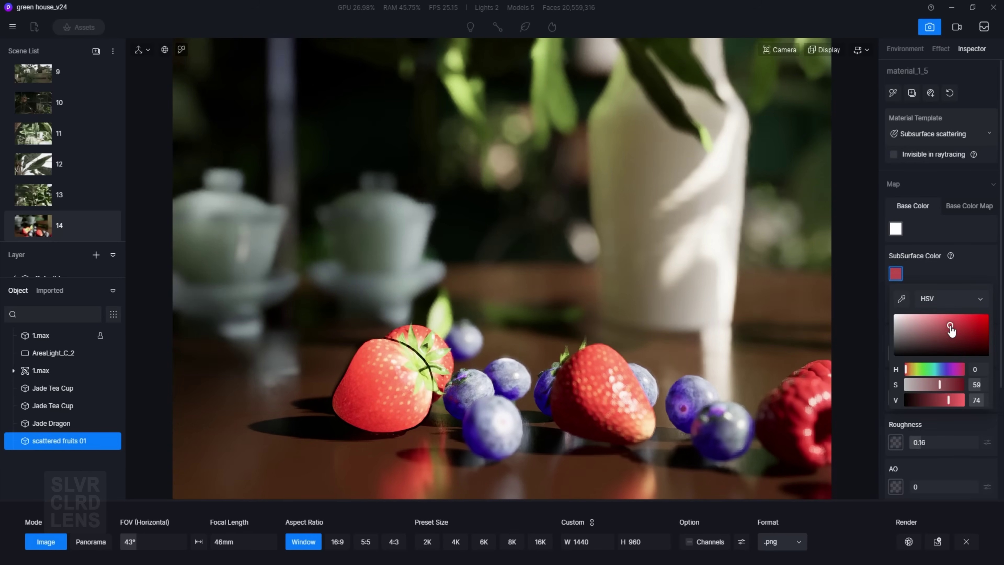
Give the strawberry beside the blueberries the Subsurface scattering template and a yellow subsurface color of H 56, S 70, V 63
{"action": "left_click", "coordinate": [609, 368]}
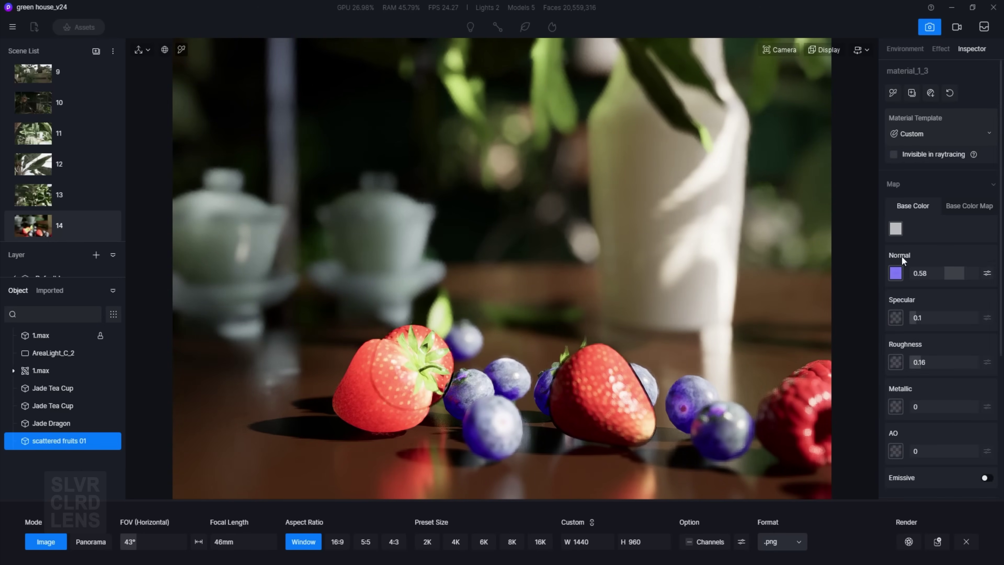
{"action": "left_click", "coordinate": [940, 133]}
{"action": "left_click", "coordinate": [935, 193]}
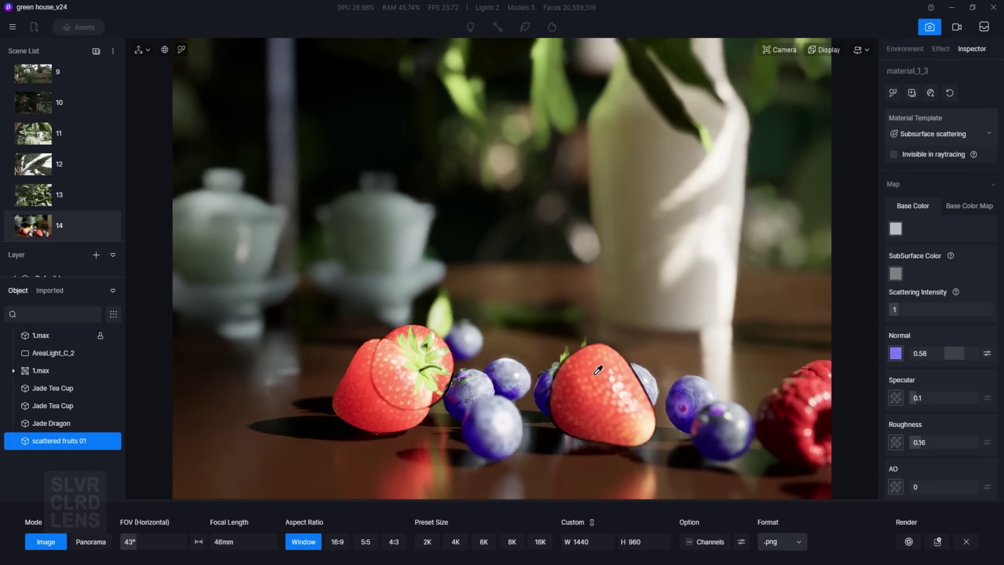
{"action": "left_click", "coordinate": [896, 273]}
{"action": "left_click", "coordinate": [960, 331]}
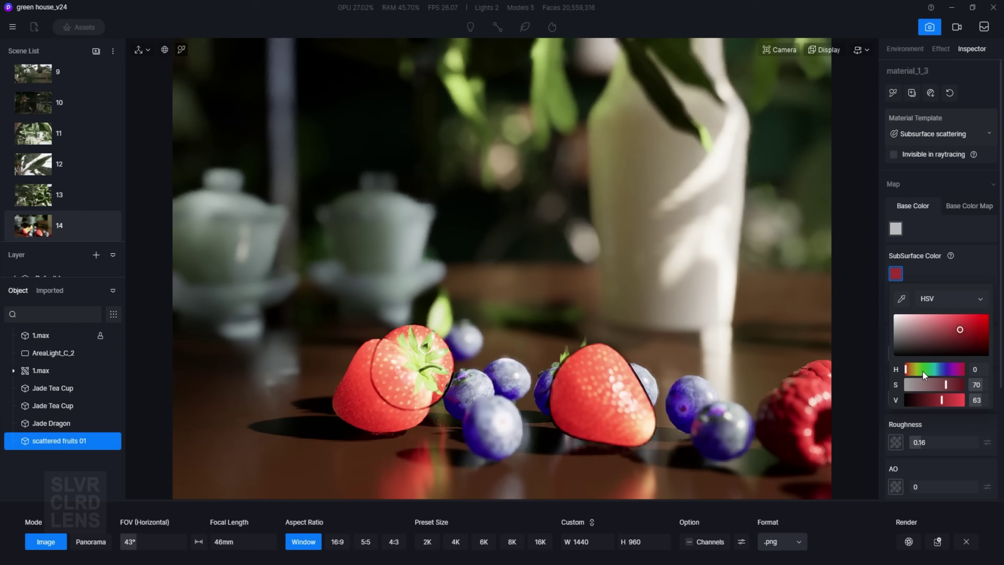
{"action": "left_click_drag", "start_coordinate": [923, 370], "coordinate": [915, 369]}
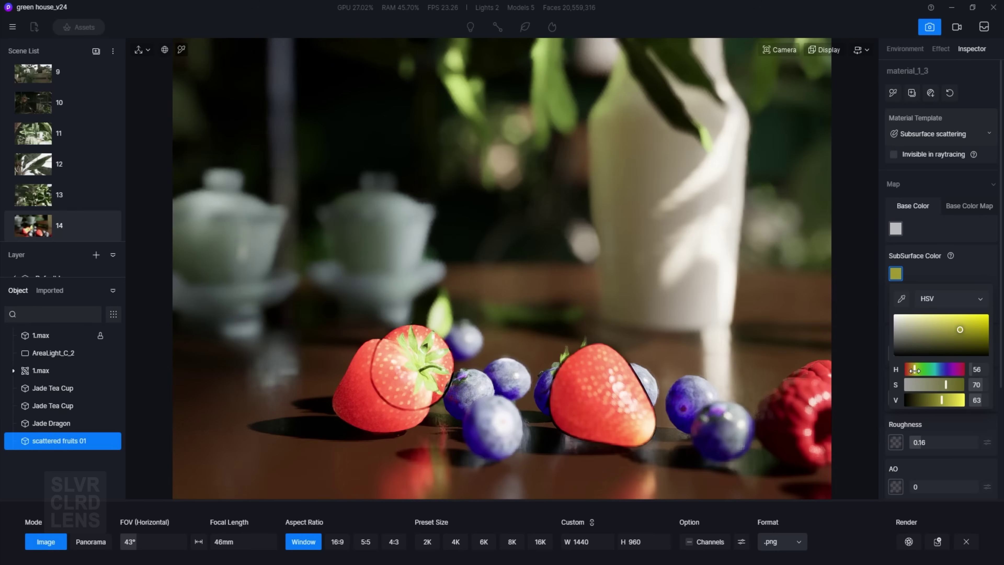
{"action": "left_click", "coordinate": [698, 145]}
{"action": "left_click", "coordinate": [779, 49]}
{"action": "left_click", "coordinate": [807, 204]}
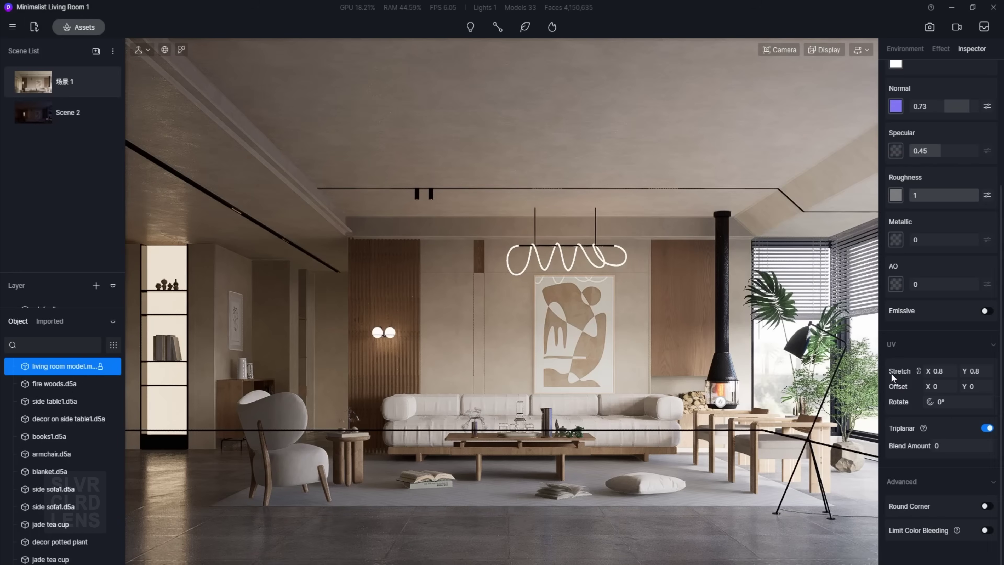
Inspect the living room's chandelier, floor lamp, double ball wall light, lit bookshelf and fireplace fire by selecting each one
{"action": "left_click", "coordinate": [593, 253]}
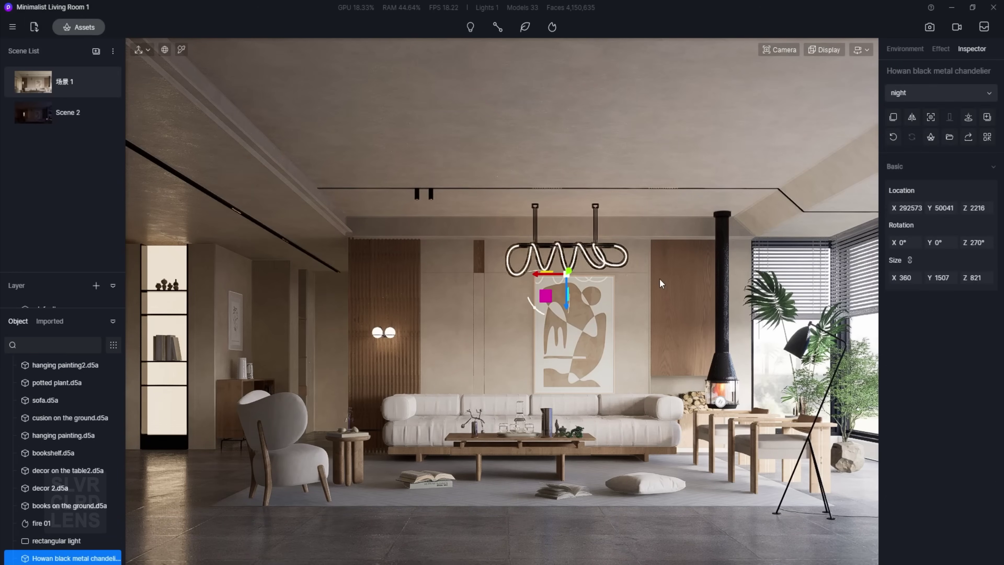
{"action": "left_click", "coordinate": [801, 339]}
{"action": "left_click", "coordinate": [378, 335]}
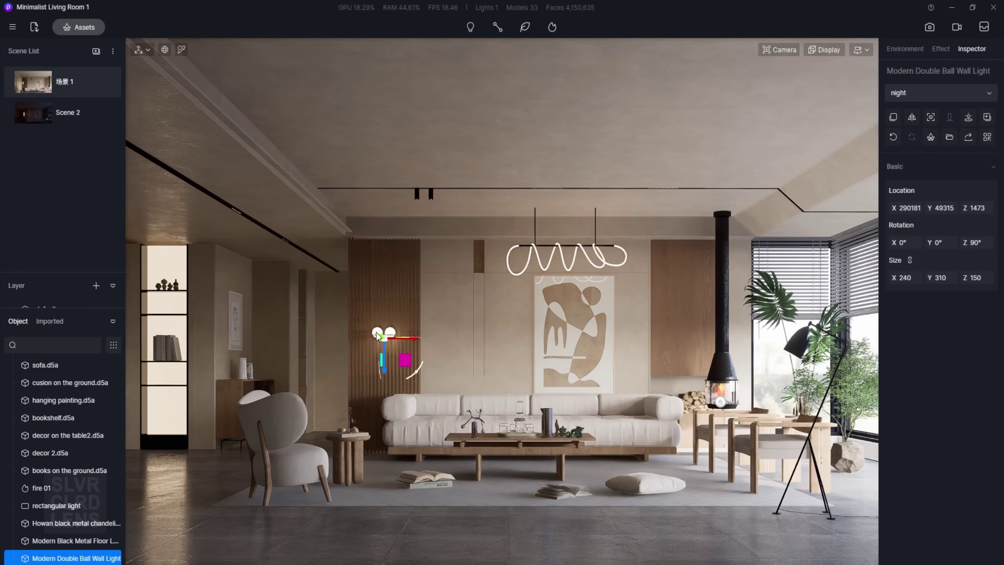
{"action": "left_click", "coordinate": [174, 308]}
{"action": "left_click", "coordinate": [722, 401]}
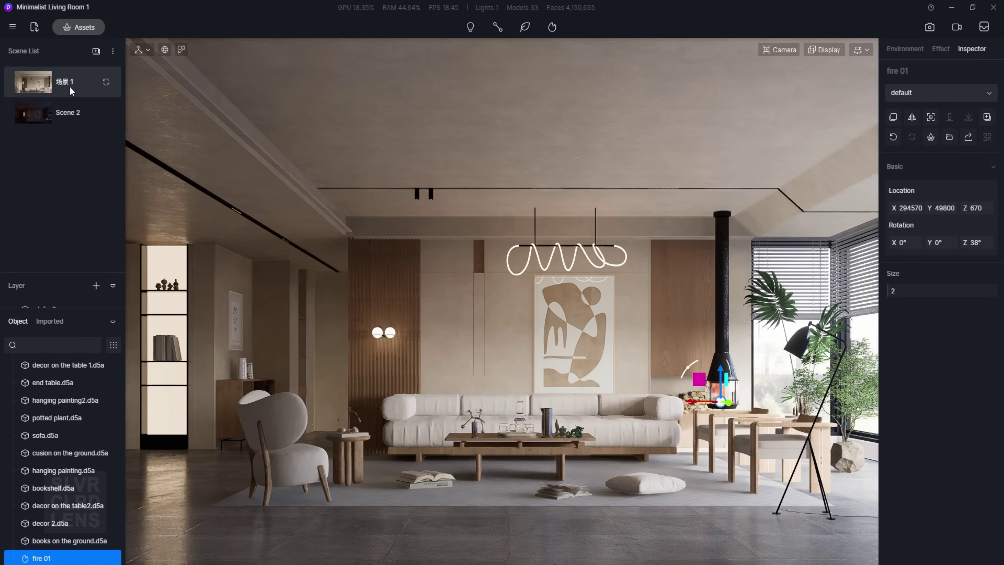
Set up an image render of the night view in Scene 2, toggling channel output and entering a custom width of 4096
{"action": "left_click", "coordinate": [87, 104]}
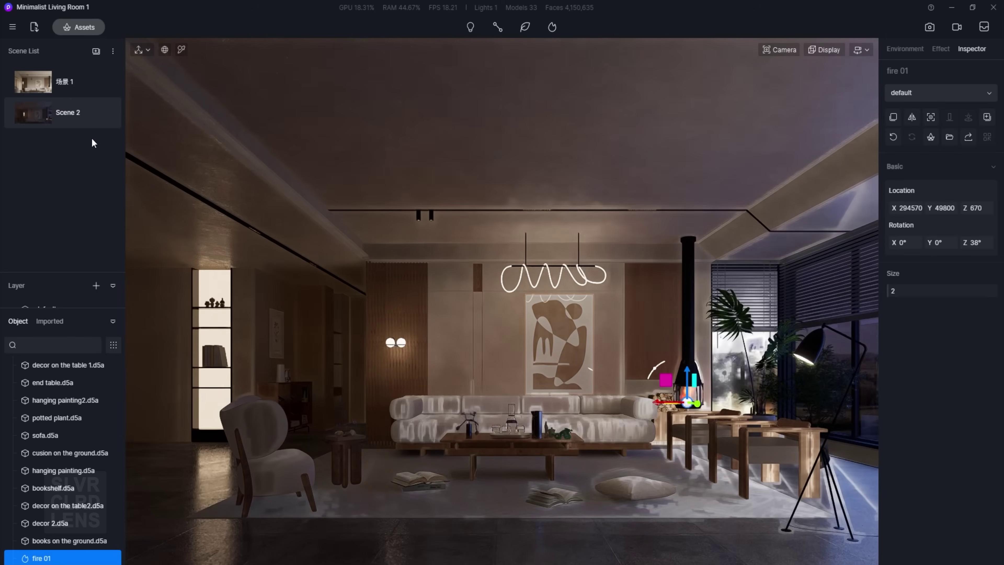
{"action": "left_click", "coordinate": [791, 367]}
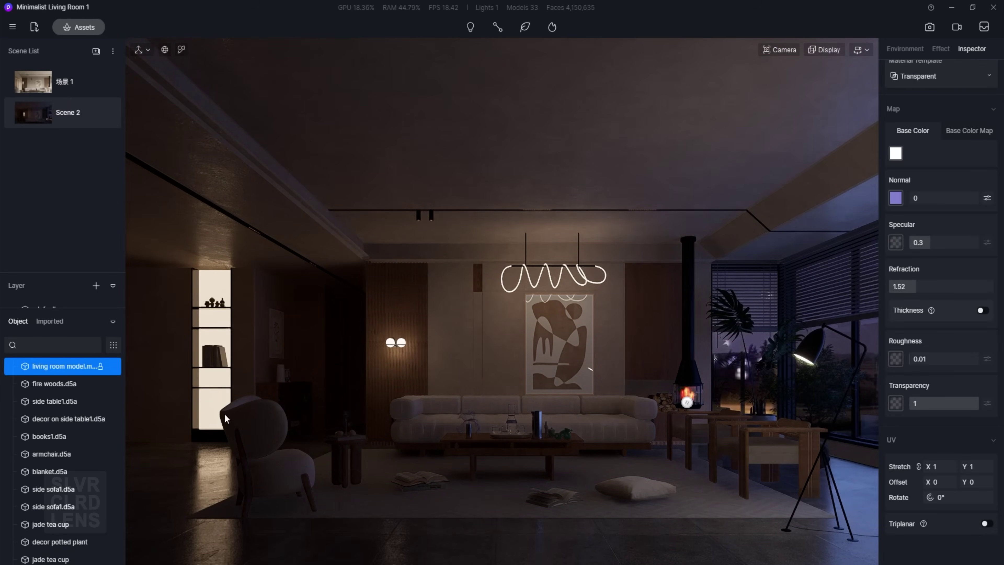
{"action": "left_click", "coordinate": [928, 28]}
{"action": "left_click", "coordinate": [689, 542]}
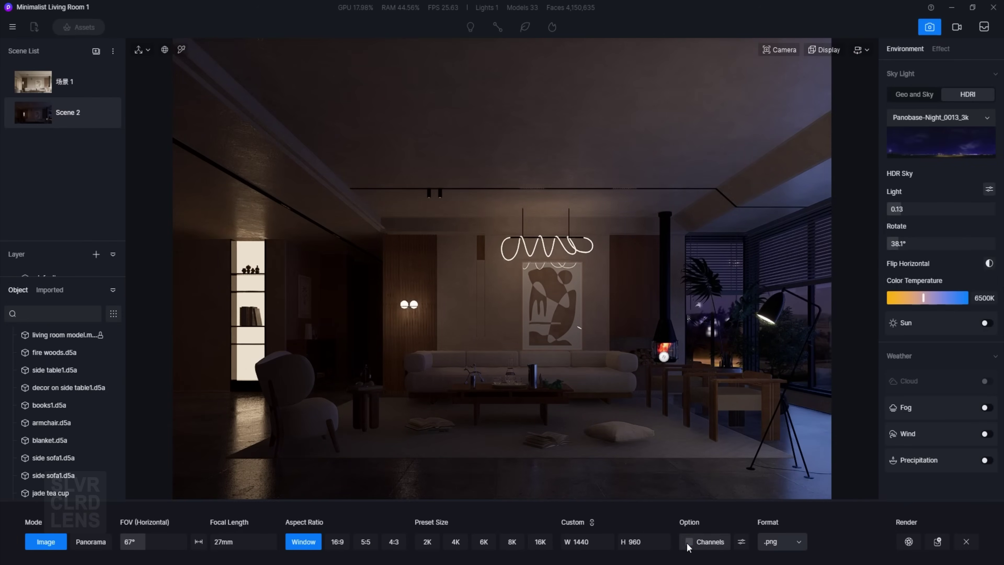
{"action": "left_click", "coordinate": [592, 543]}
{"action": "type", "text": "4096"}
{"action": "key", "text": "Return"}
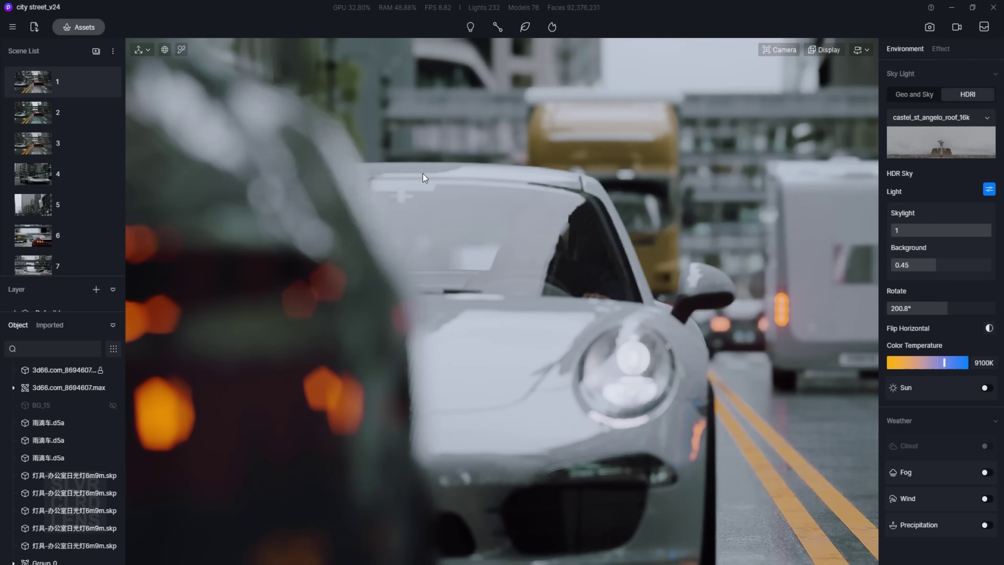
Enter video mode, look through the clips, and play a preview of City Street V24 S02
{"action": "left_click", "coordinate": [957, 27]}
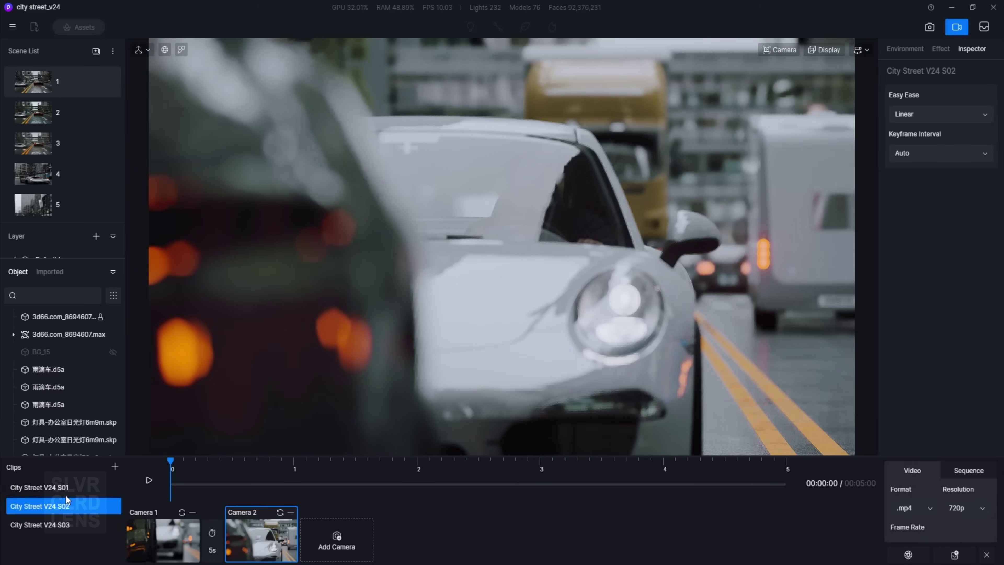
{"action": "left_click", "coordinate": [66, 494]}
{"action": "left_click", "coordinate": [65, 522]}
{"action": "left_click", "coordinate": [67, 507]}
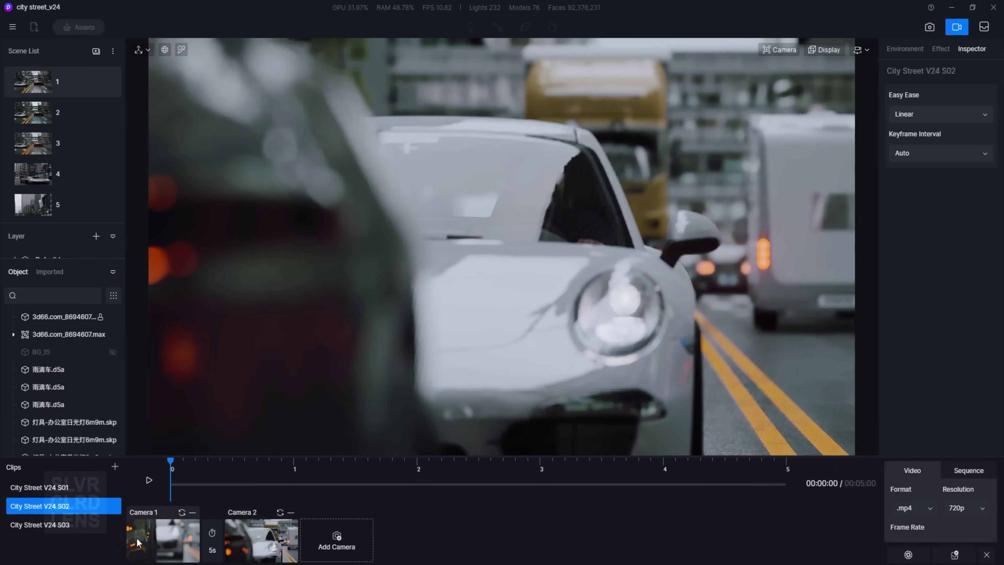
{"action": "left_click", "coordinate": [149, 480]}
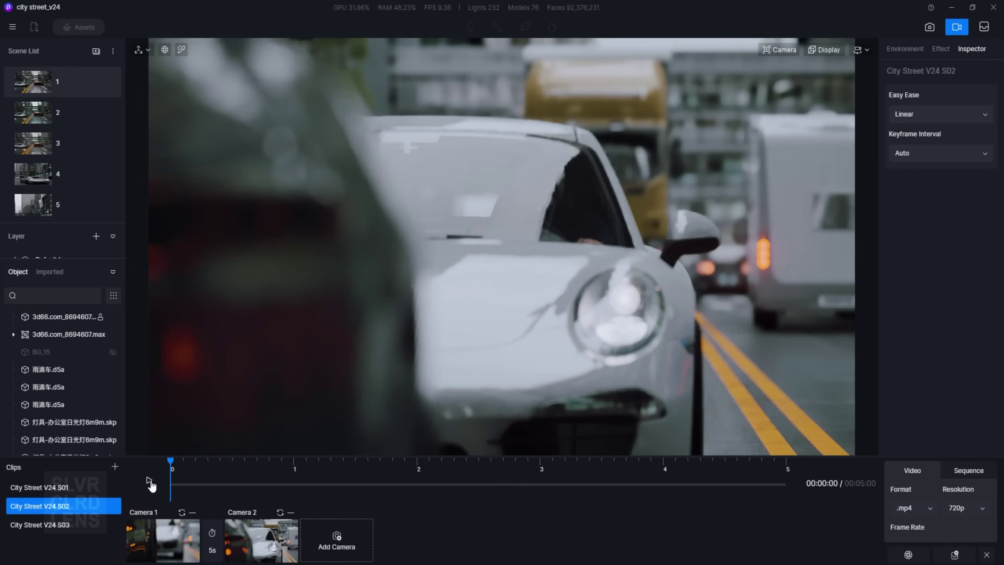
Set the clip's video output to 1080p resolution and a frame rate of 30 fps
{"action": "left_click", "coordinate": [955, 508]}
{"action": "left_click", "coordinate": [953, 514]}
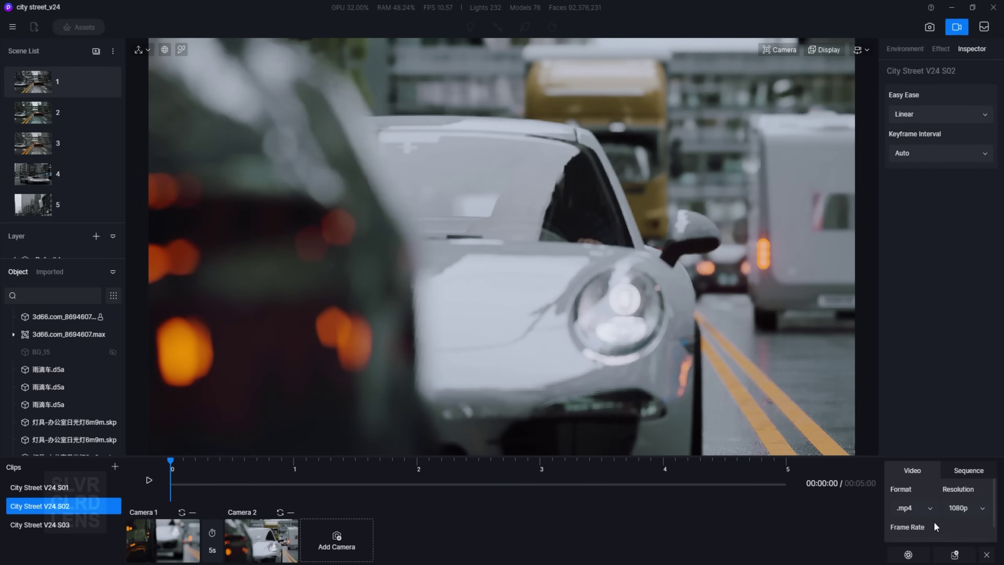
{"action": "scroll", "coordinate": [914, 526], "scroll_direction": "down", "scroll_amount": 1}
{"action": "left_click", "coordinate": [914, 527]}
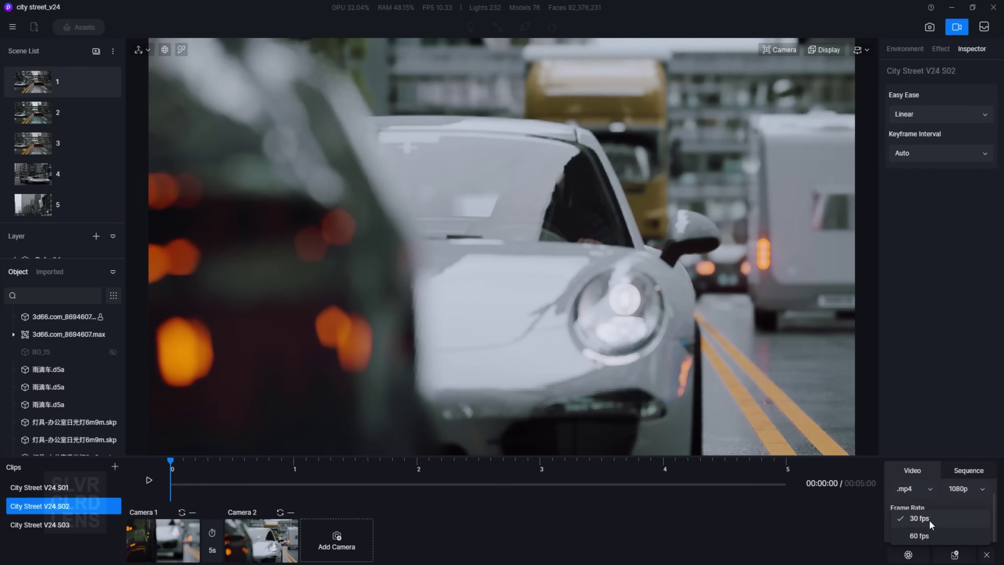
{"action": "left_click", "coordinate": [924, 519]}
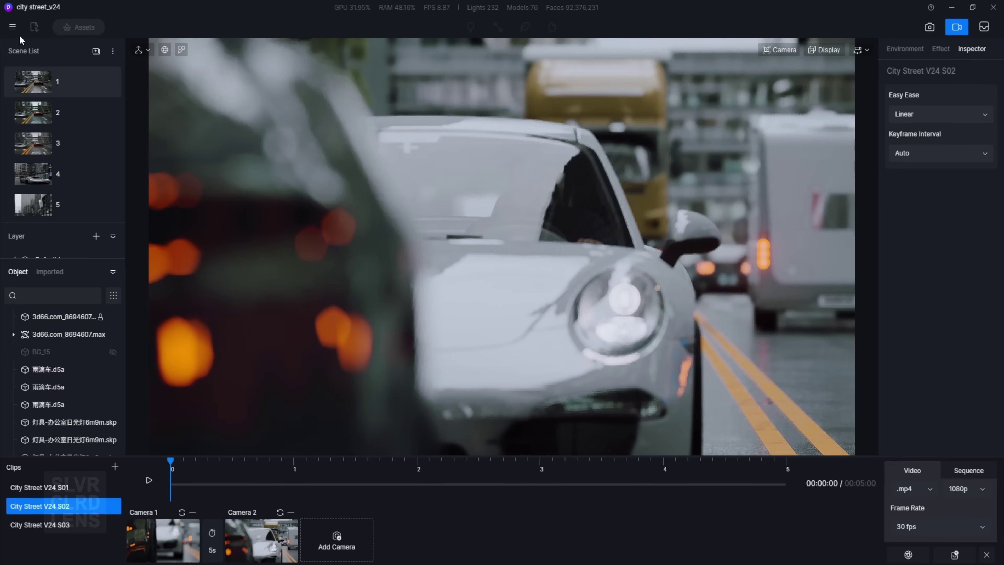
Enable the Frame Rate widget in the preferences and open the video output's frame rate options
{"action": "left_click", "coordinate": [12, 27]}
{"action": "left_click", "coordinate": [35, 174]}
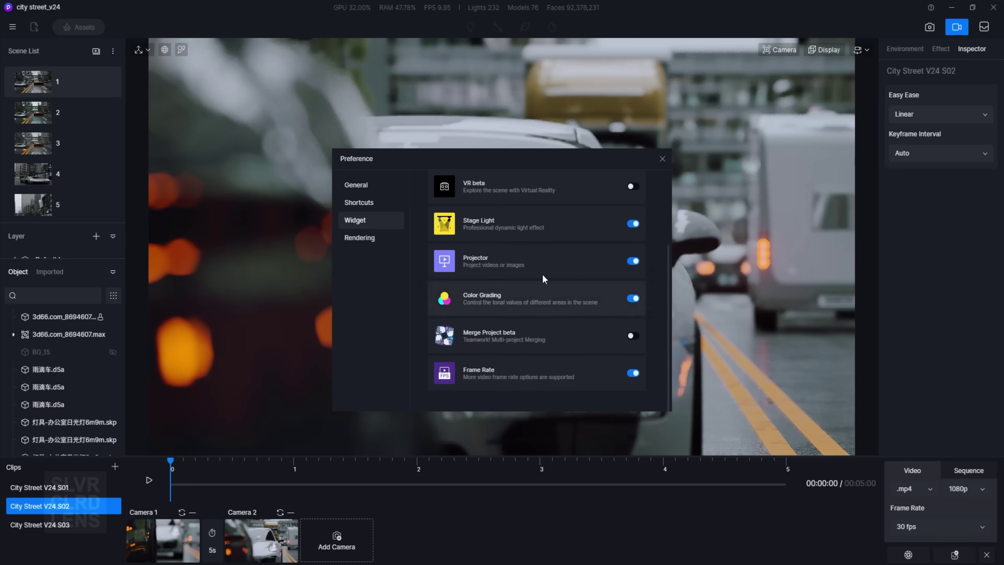
{"action": "left_click", "coordinate": [662, 159]}
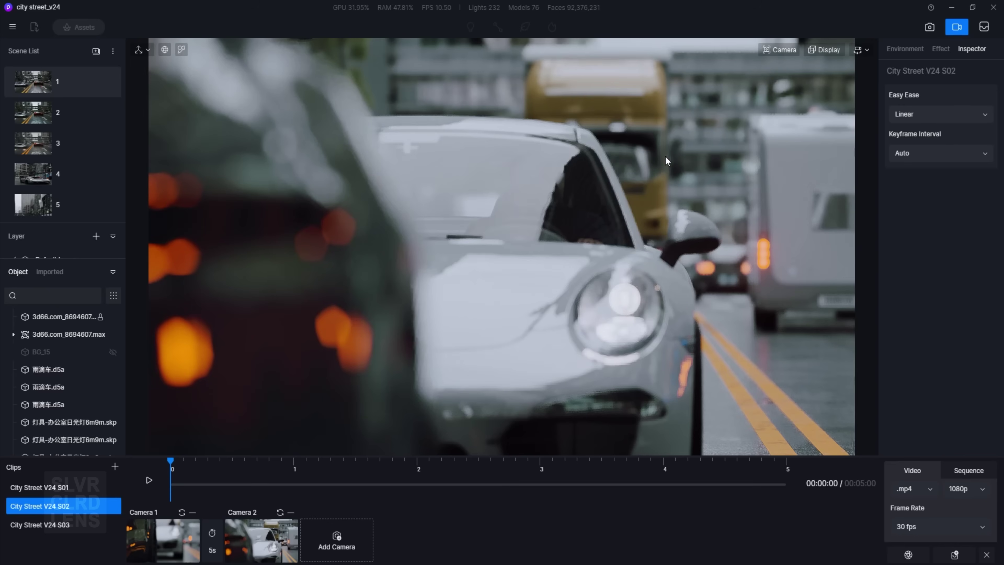
{"action": "left_click", "coordinate": [926, 527]}
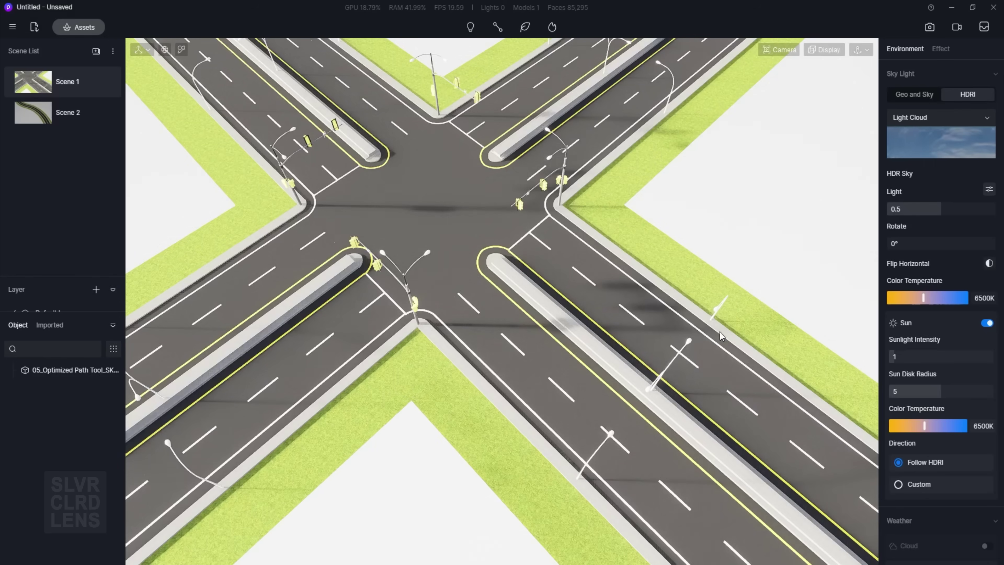
Draw a vehicle path with New energy Car 01 along the lower-right road, through the intersection, and up the upper-right road
{"action": "mouse_move", "coordinate": [495, 30]}
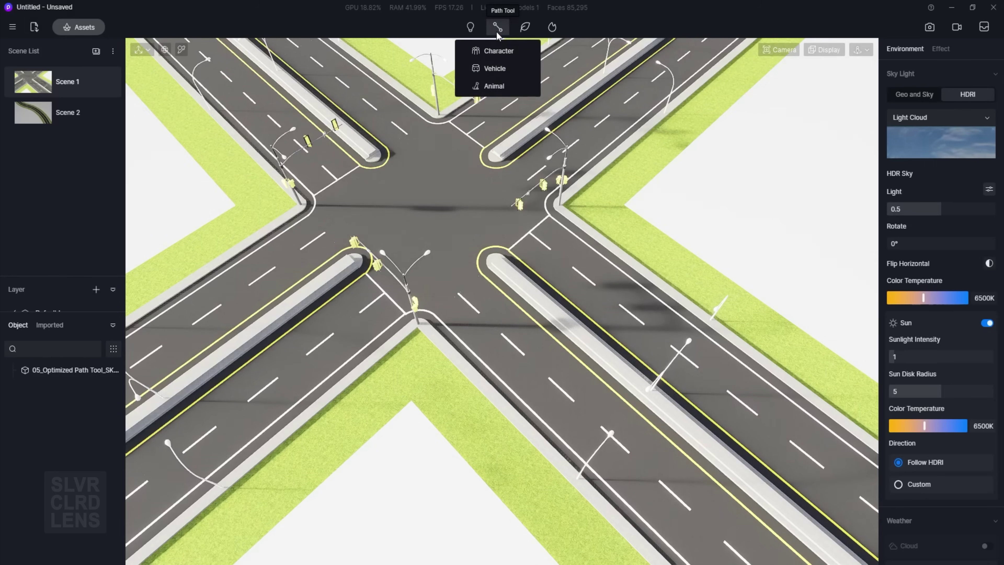
{"action": "left_click", "coordinate": [491, 67]}
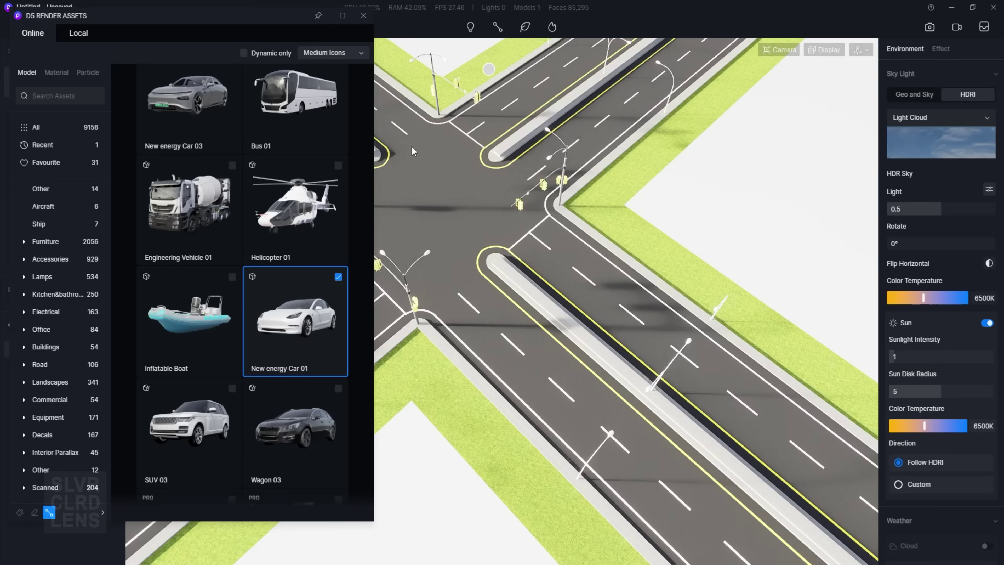
{"action": "left_click", "coordinate": [857, 531]}
{"action": "left_click", "coordinate": [491, 205]}
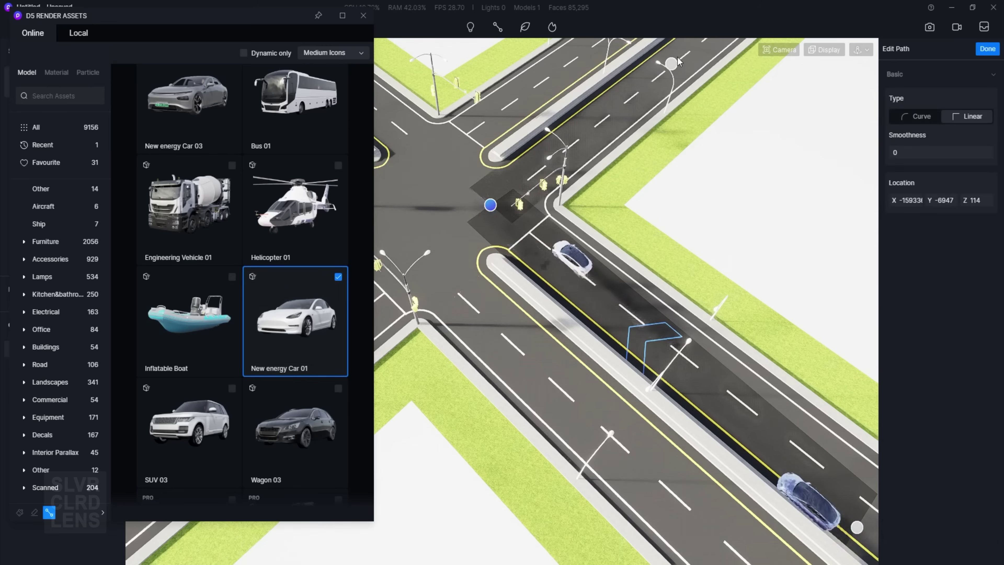
{"action": "left_click", "coordinate": [692, 49]}
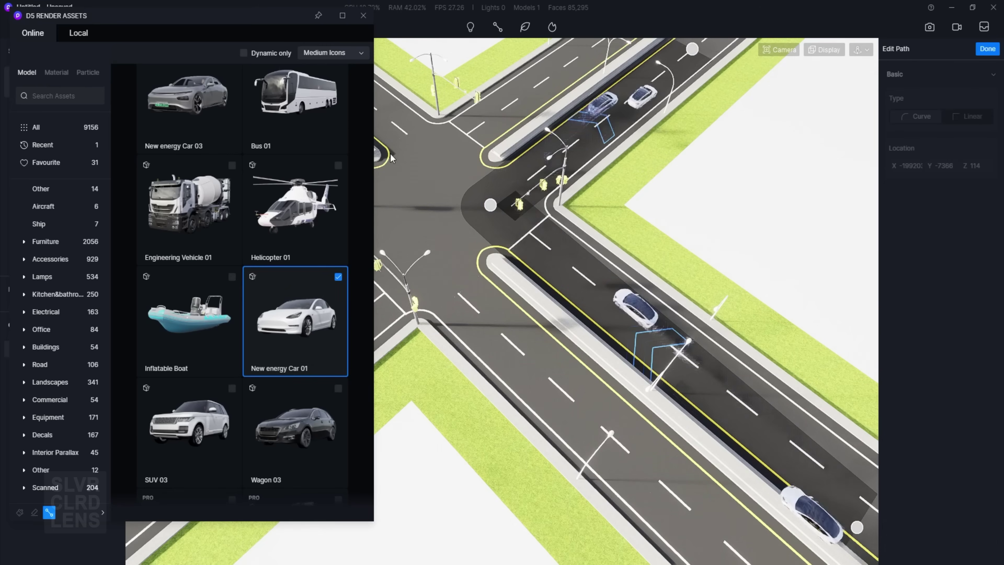
Smooth the vehicle path's middle corner point to 0.64, then finish the path with a single one-way lane count of 1
{"action": "left_click", "coordinate": [490, 205]}
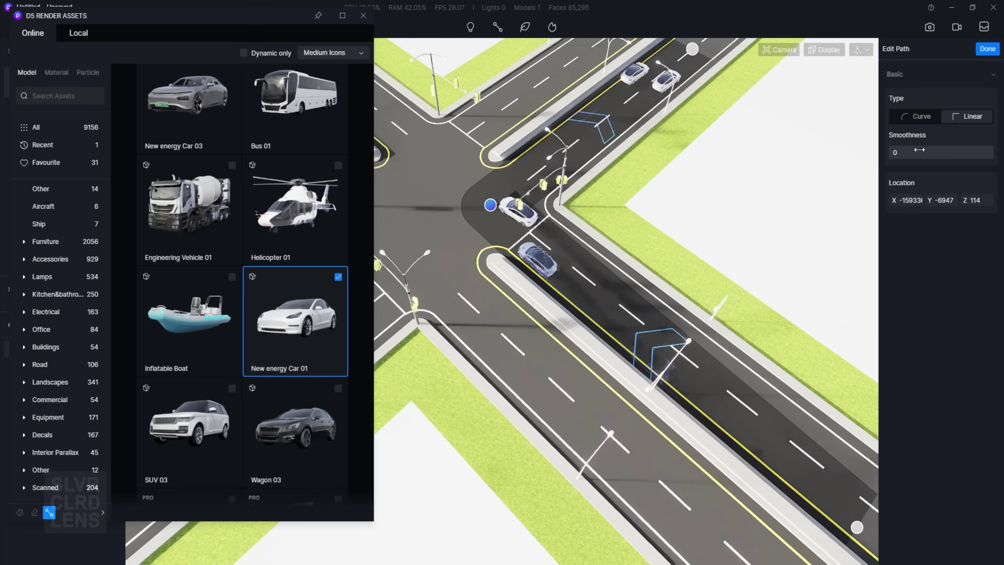
{"action": "left_click", "coordinate": [920, 150]}
{"action": "type", "text": "1"}
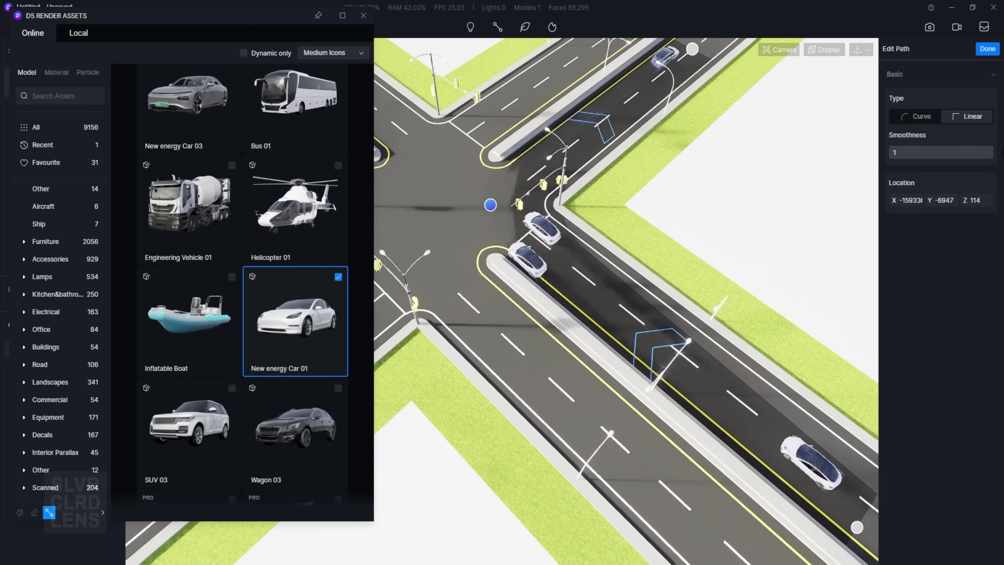
{"action": "left_click", "coordinate": [941, 164]}
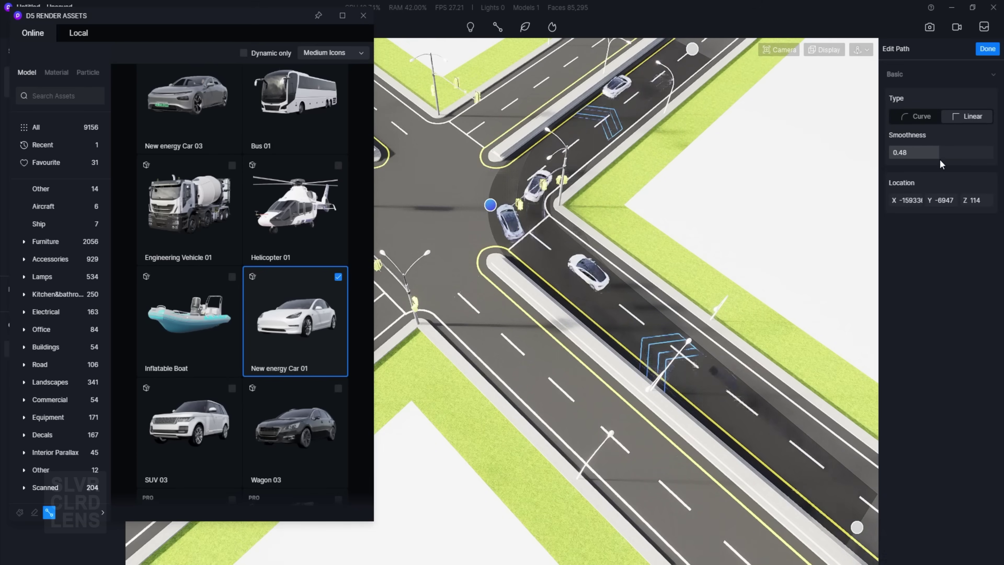
{"action": "left_click_drag", "start_coordinate": [941, 163], "coordinate": [956, 153]}
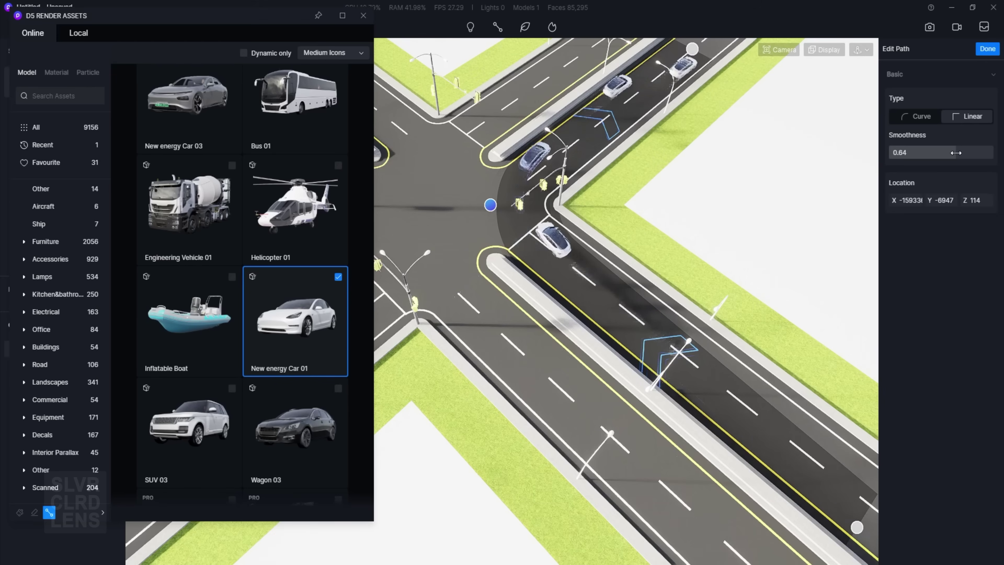
{"action": "left_click", "coordinate": [987, 49]}
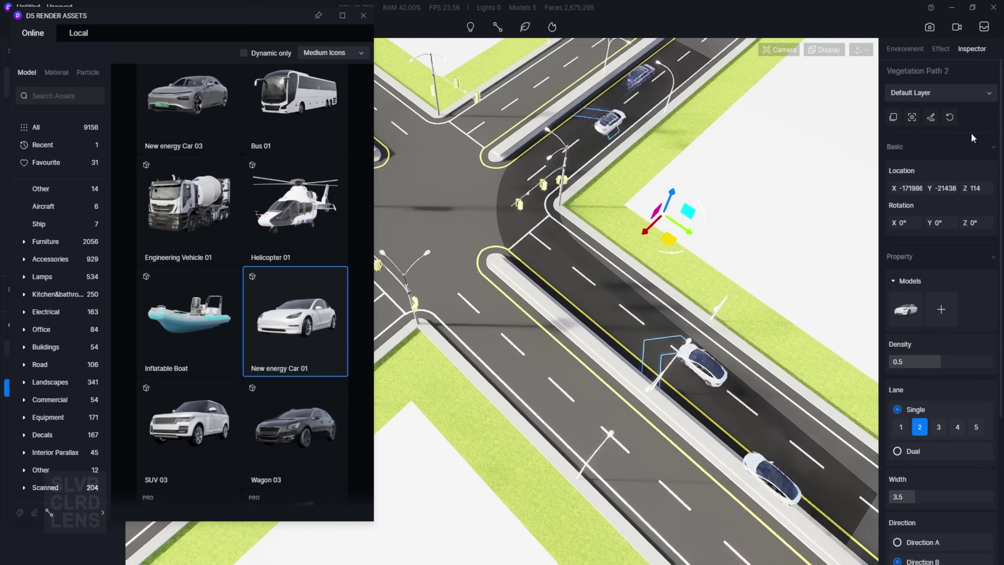
{"action": "left_click", "coordinate": [900, 428]}
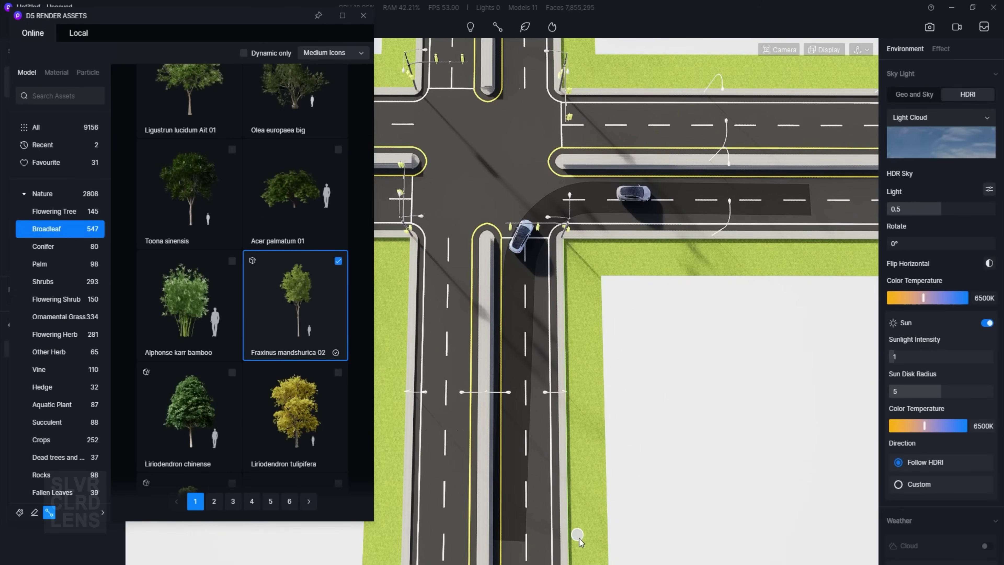
Lay a Fraxinus mandshurica 02 tree path along the grass verge around the intersection corner and smooth its corner point
{"action": "left_click", "coordinate": [584, 547]}
{"action": "left_click", "coordinate": [581, 260]}
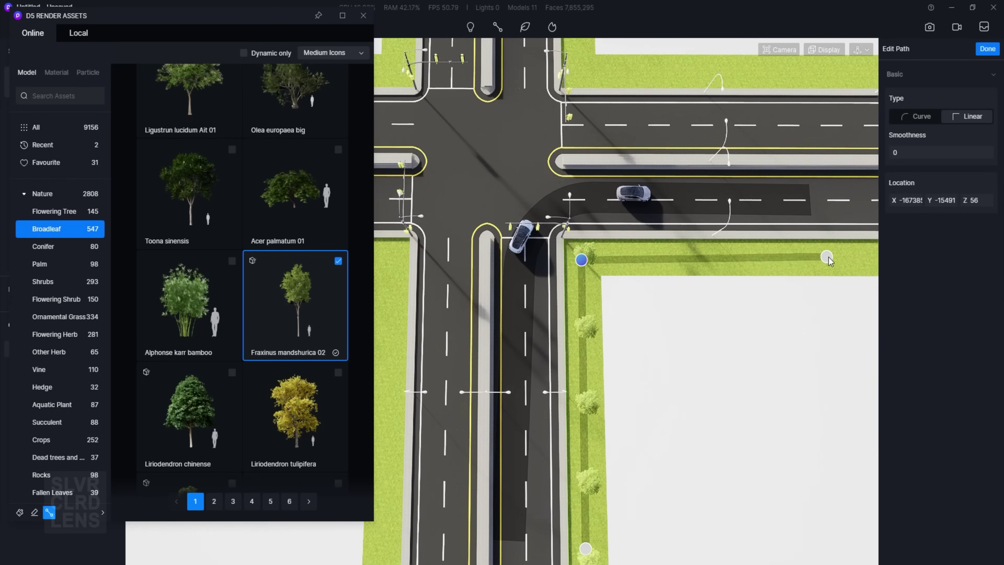
{"action": "left_click_drag", "start_coordinate": [916, 150], "coordinate": [931, 151]}
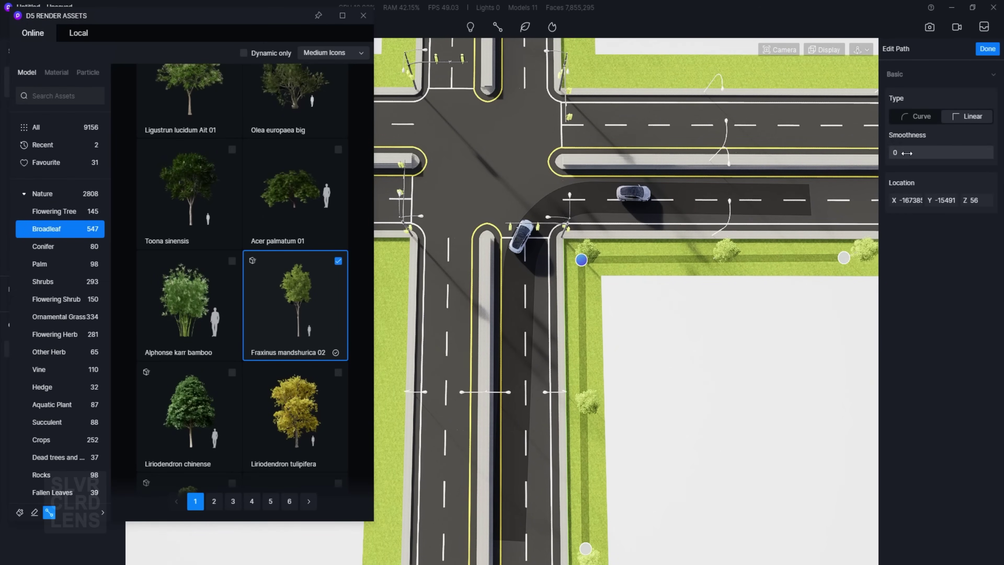
{"action": "left_click", "coordinate": [987, 48]}
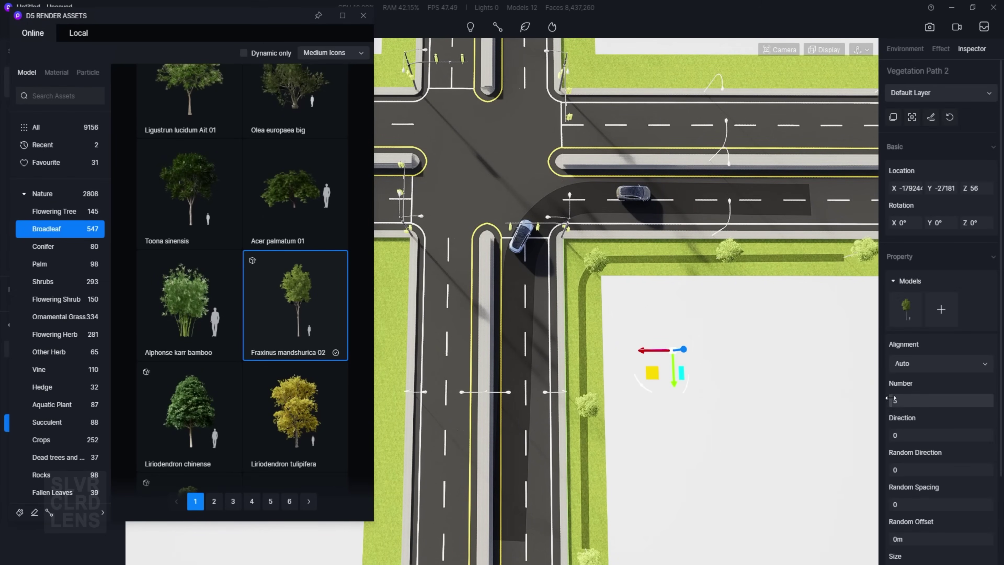
Set the tree path to 15 trees with a random direction of 0.38 and a random offset of 0.24 m
{"action": "left_click_drag", "start_coordinate": [891, 398], "coordinate": [910, 399]}
{"action": "left_click_drag", "start_coordinate": [895, 469], "coordinate": [928, 469]}
{"action": "scroll", "coordinate": [906, 435], "scroll_direction": "down", "scroll_amount": 3}
{"action": "left_click_drag", "start_coordinate": [897, 431], "coordinate": [906, 431]}
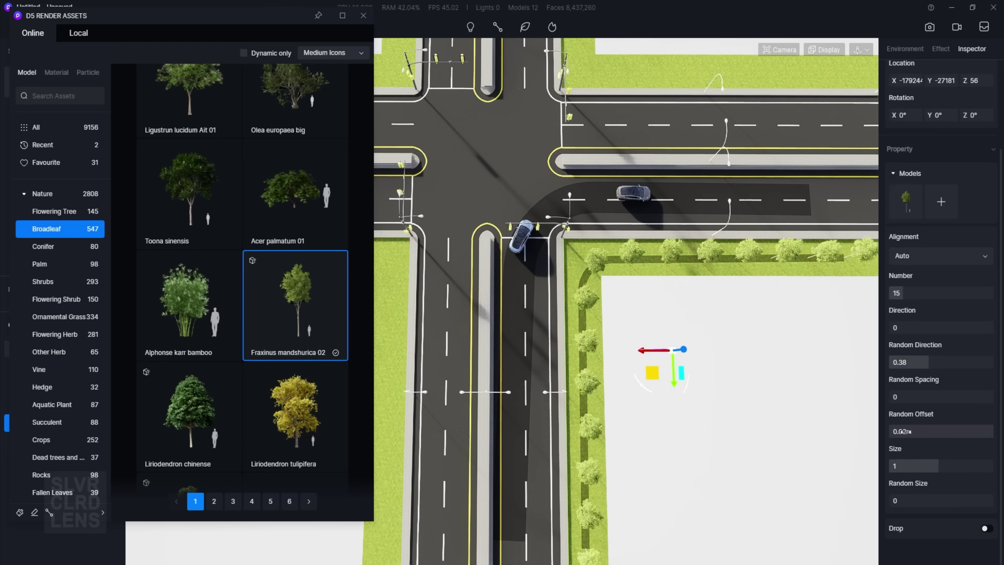
Switch the tree path's alignment to Fixed with a spacing of 5 m
{"action": "left_click_drag", "start_coordinate": [912, 295], "coordinate": [912, 296]}
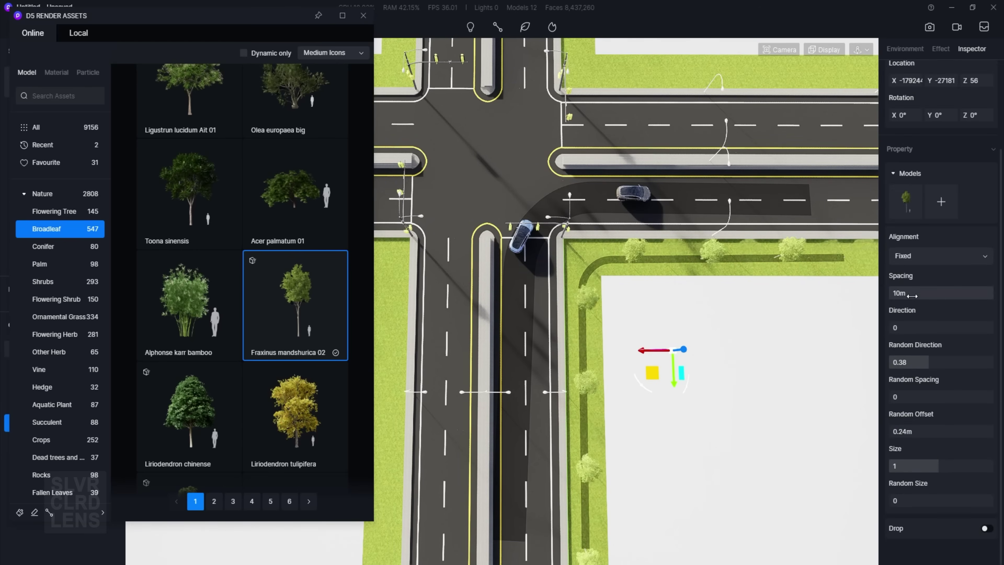
{"action": "type", "text": "5"}
{"action": "key", "text": "Return"}
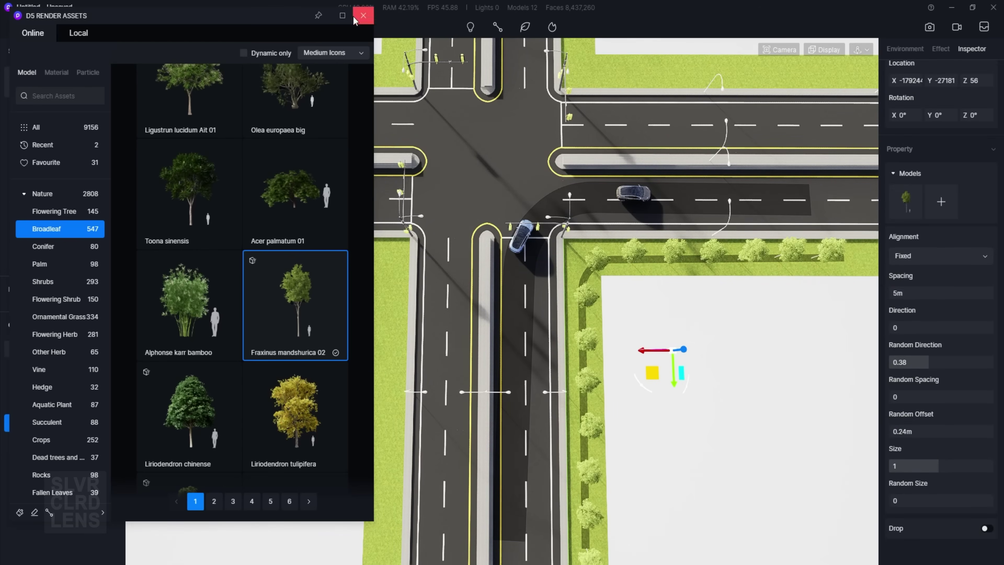
In Scene 2, lay a Fraxinus mandshurica 02 path along the outer verge of the curved road, smoothing its points to 1
{"action": "left_click", "coordinate": [363, 16]}
{"action": "left_click", "coordinate": [79, 119]}
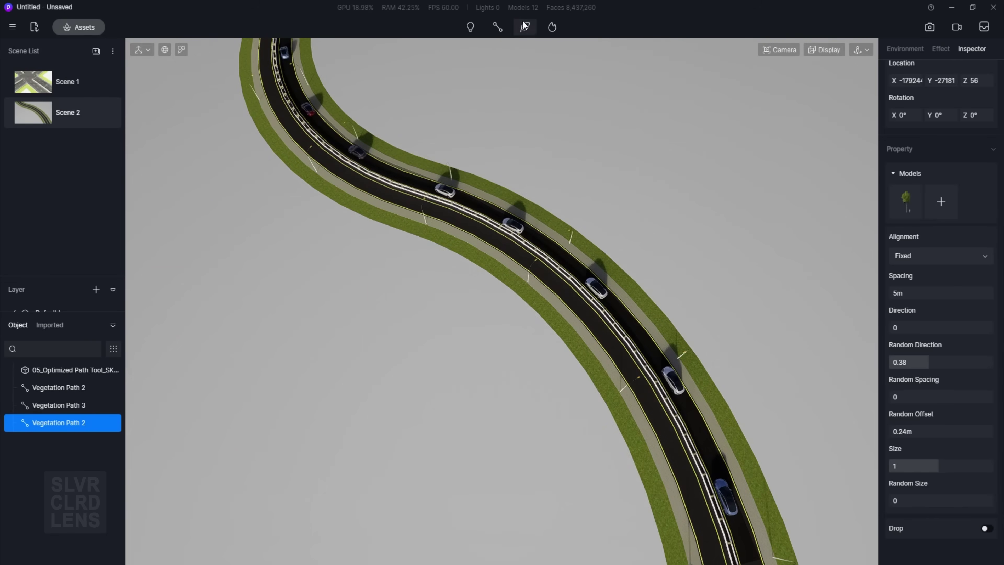
{"action": "left_click", "coordinate": [524, 26]}
{"action": "left_click", "coordinate": [785, 546]}
{"action": "left_click", "coordinate": [720, 403]}
{"action": "left_click", "coordinate": [630, 288]}
{"action": "left_click", "coordinate": [537, 209]}
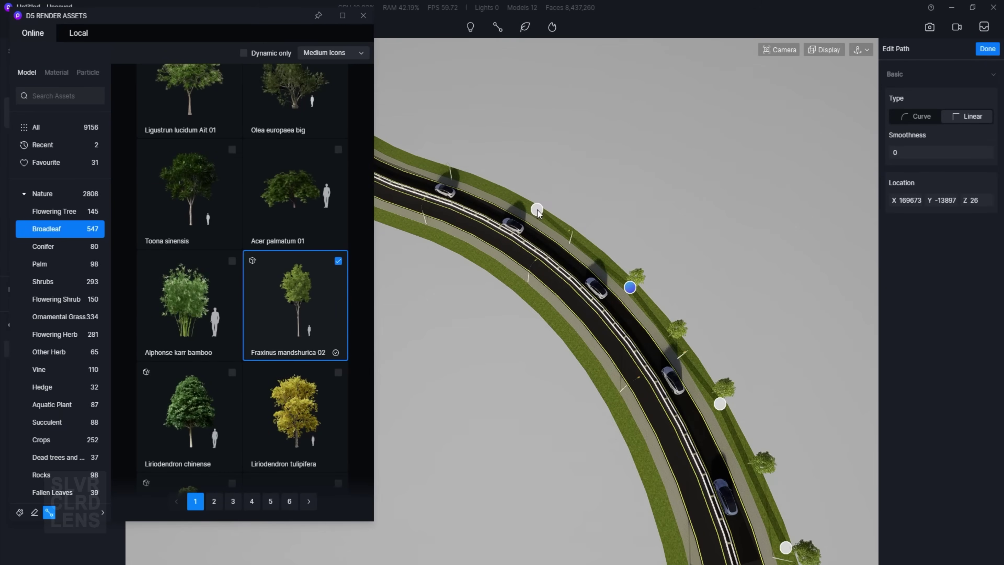
{"action": "left_click_drag", "start_coordinate": [896, 153], "coordinate": [917, 157]}
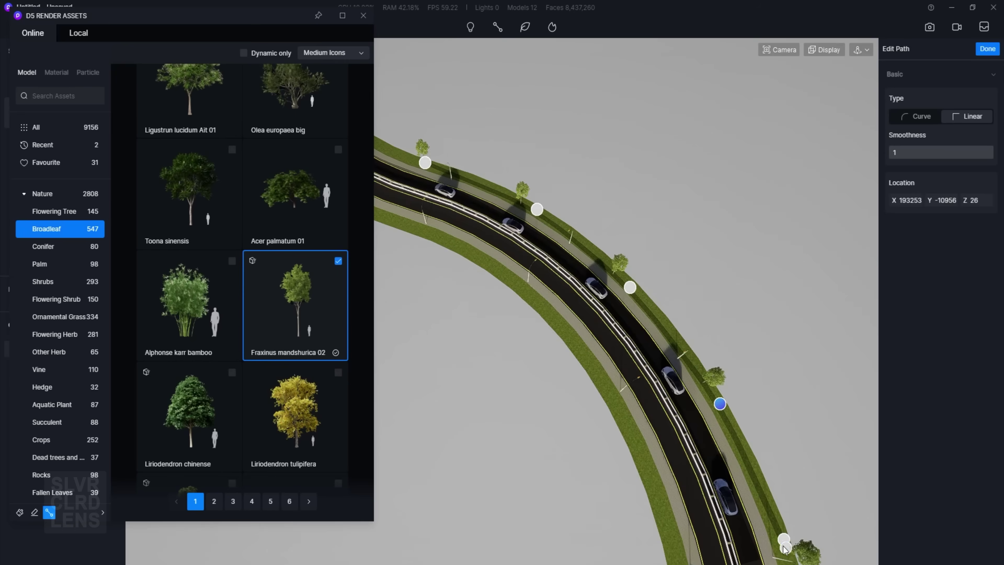
{"action": "left_click", "coordinate": [987, 48]}
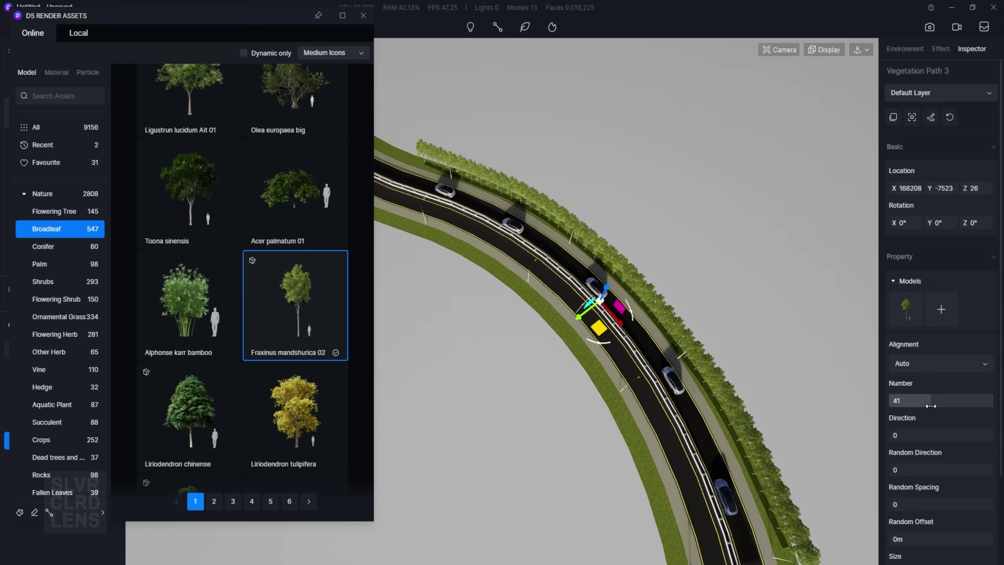
Set the curved tree path's random size to 0.4 and its alignment to Fixed with 10 m spacing
{"action": "left_click_drag", "start_coordinate": [940, 500], "coordinate": [947, 501]}
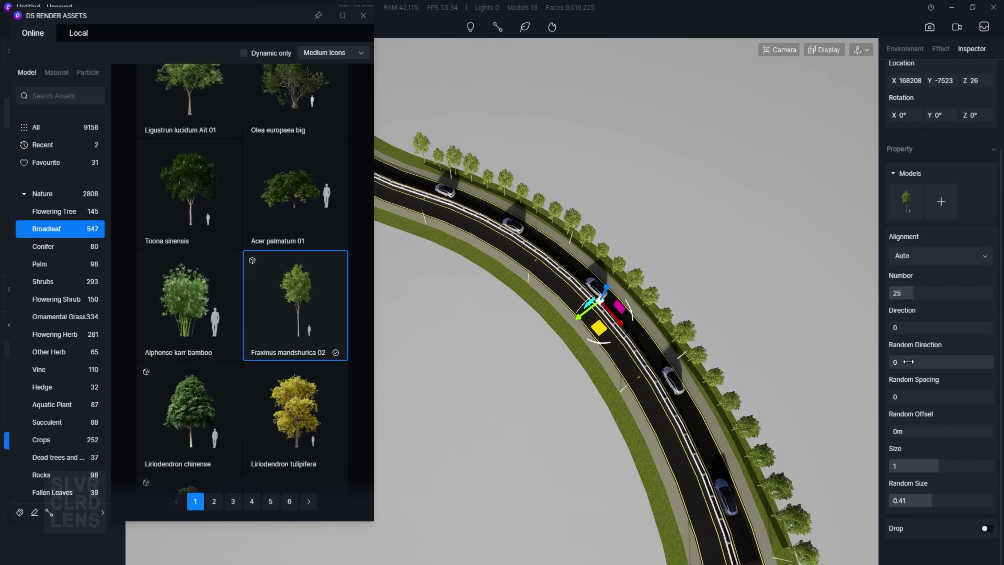
{"action": "left_click_drag", "start_coordinate": [908, 361], "coordinate": [913, 362]}
{"action": "left_click_drag", "start_coordinate": [921, 397], "coordinate": [893, 428]}
{"action": "type", "text": "10"}
{"action": "key", "text": "Return"}
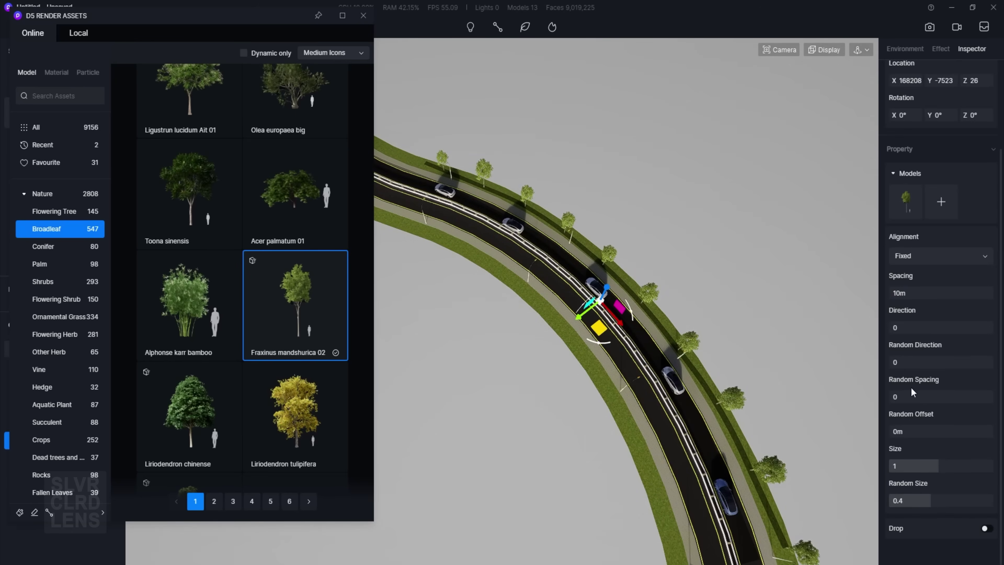
{"action": "left_click", "coordinate": [941, 292]}
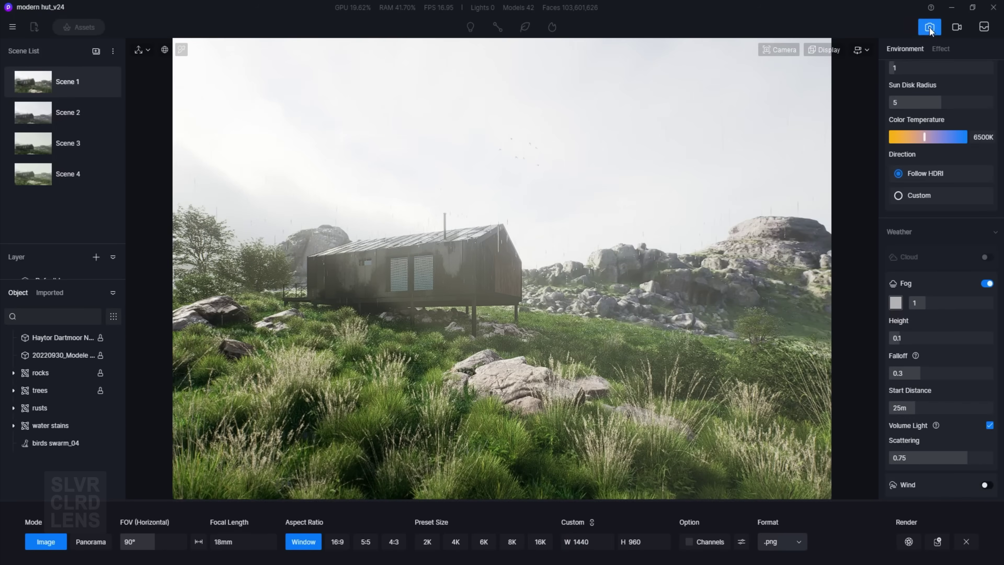
Enable the Z Depth style for the modern hut's Scene 1, extend its gradient range, and open the render channel options
{"action": "left_click", "coordinate": [937, 47]}
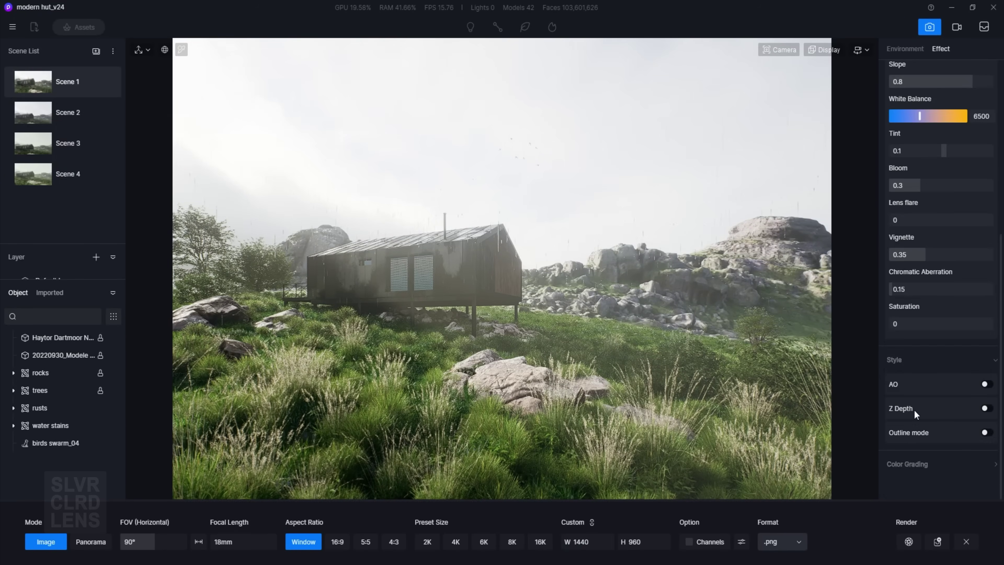
{"action": "left_click", "coordinate": [986, 409]}
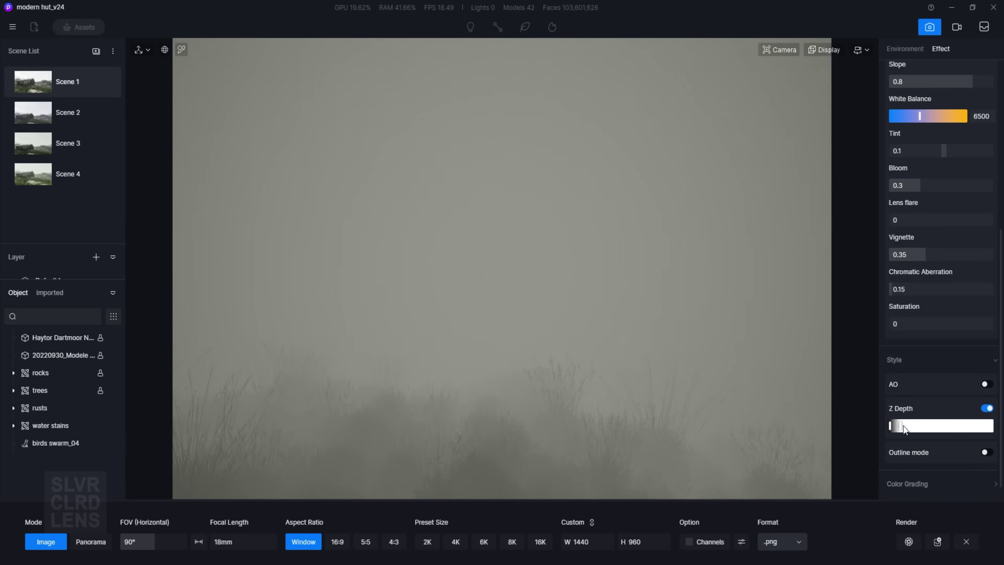
{"action": "left_click_drag", "start_coordinate": [903, 426], "coordinate": [916, 427]}
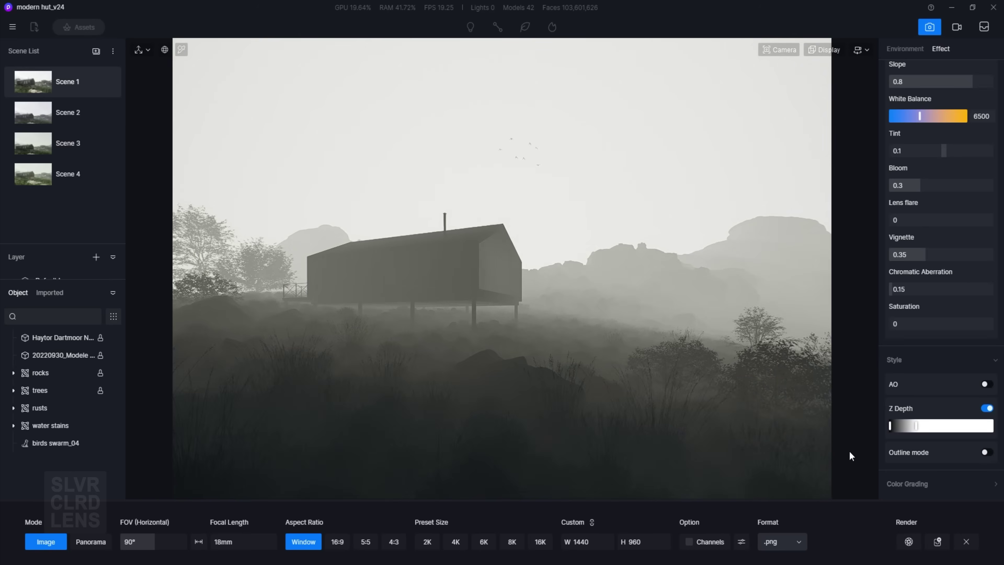
{"action": "left_click", "coordinate": [739, 543]}
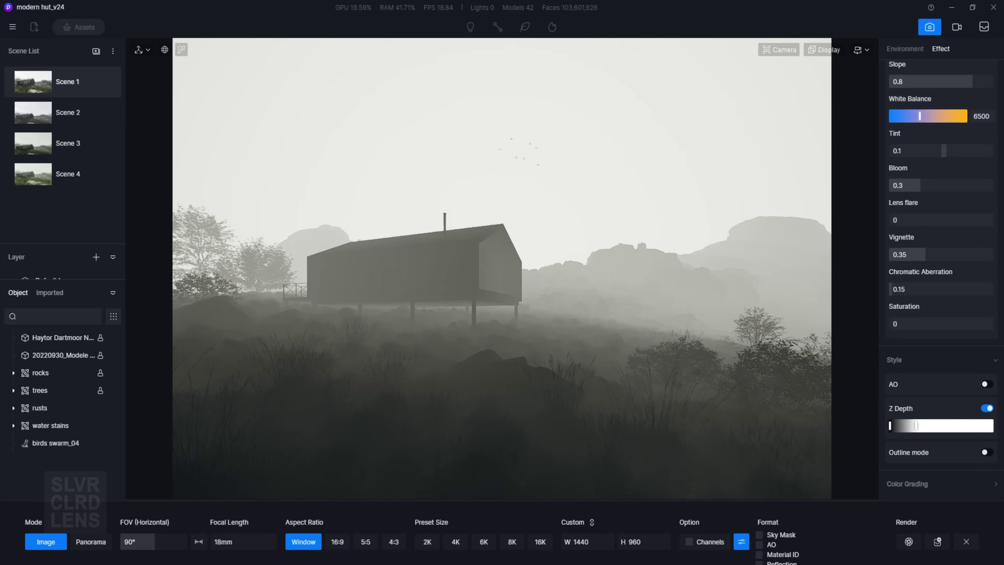
Enter video mode and adjust the near end of the Z Depth gradient in the effects of Clip 1
{"action": "left_click", "coordinate": [957, 27]}
{"action": "left_click", "coordinate": [941, 51]}
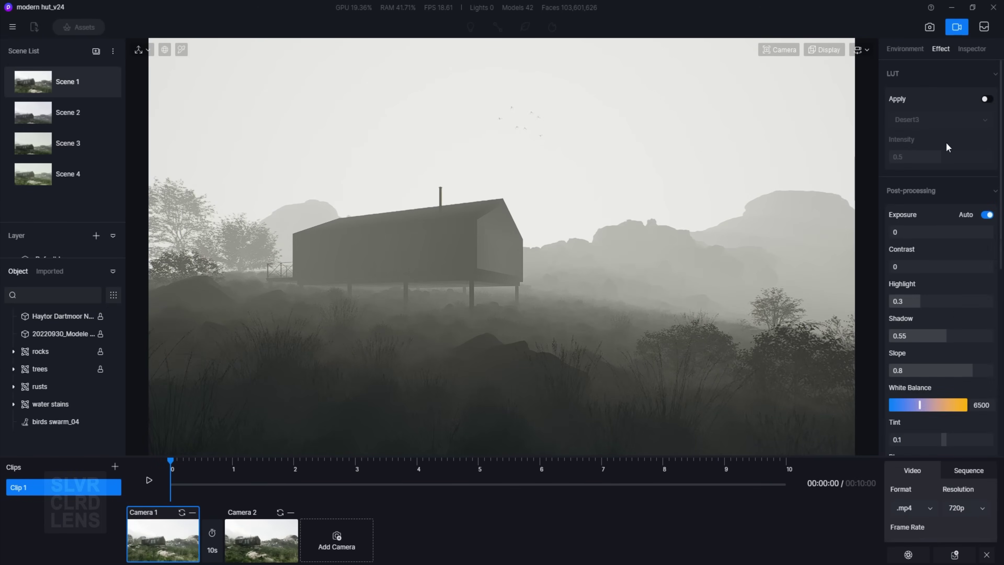
{"action": "scroll", "coordinate": [953, 337], "scroll_direction": "down", "scroll_amount": 5}
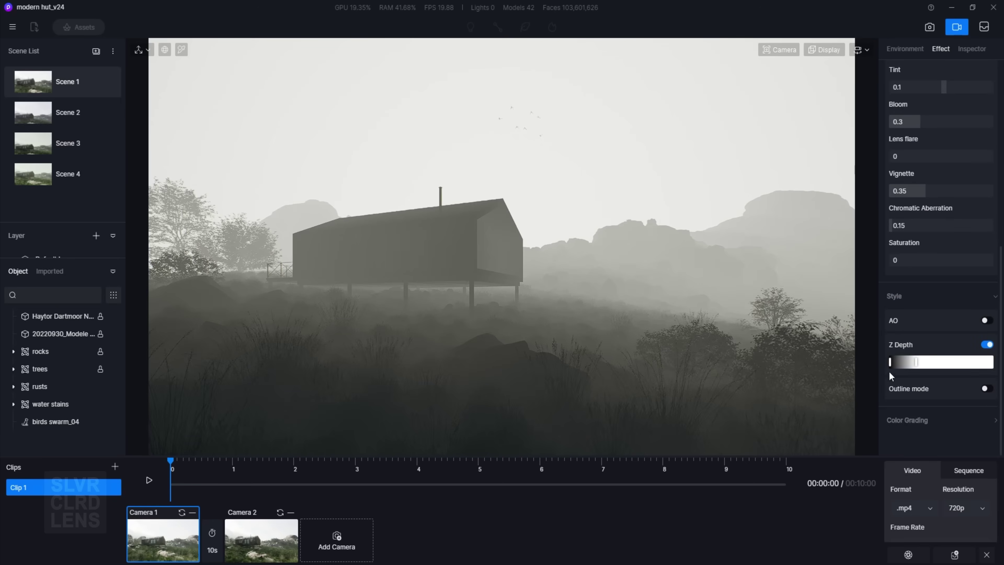
{"action": "left_click_drag", "start_coordinate": [891, 363], "coordinate": [893, 361]}
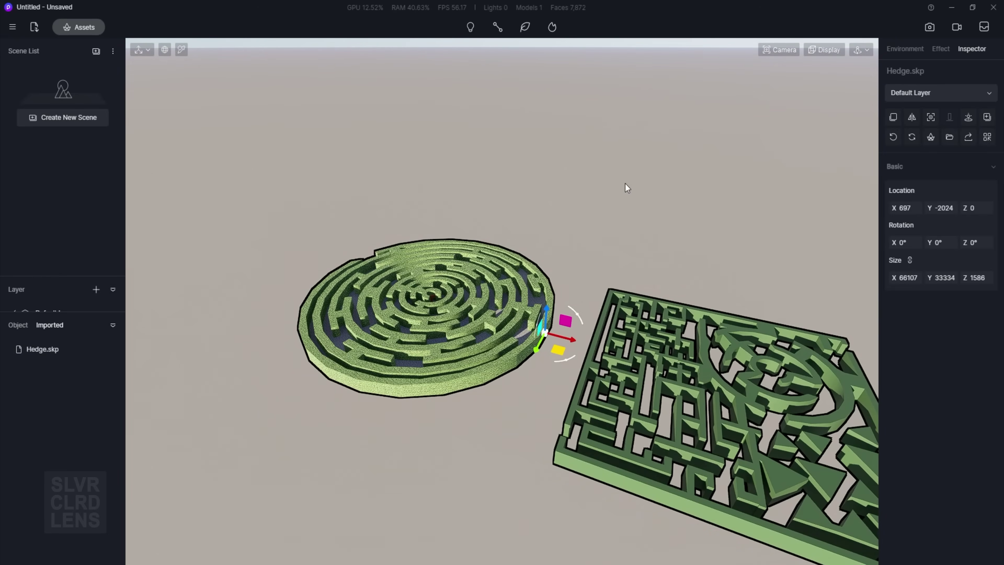
Start scattering vegetation on the Hedge.skp model and search the nature assets for "hedge"
{"action": "left_click", "coordinate": [526, 26]}
{"action": "left_click", "coordinate": [518, 68]}
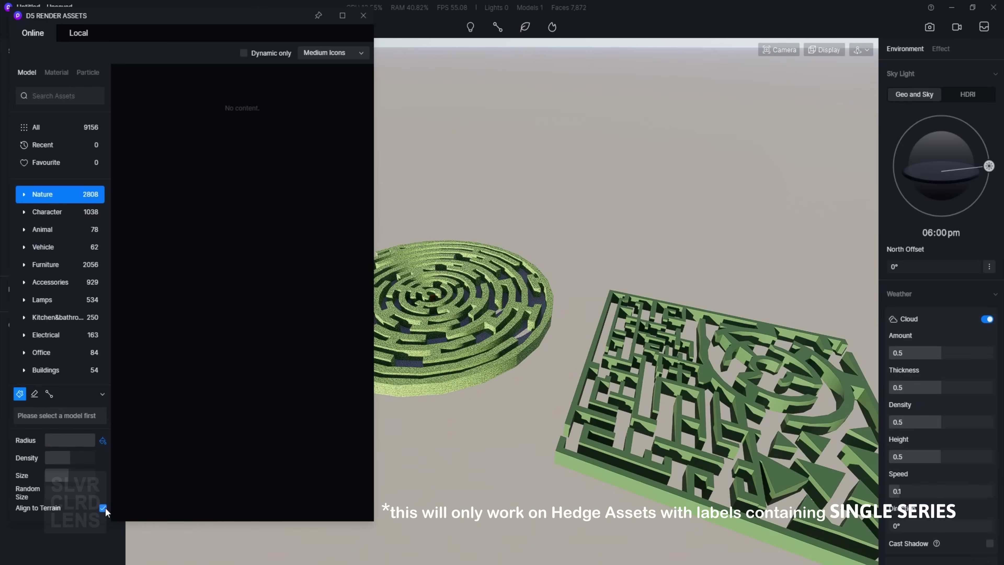
{"action": "left_click", "coordinate": [57, 96]}
{"action": "type", "text": "hedge"}
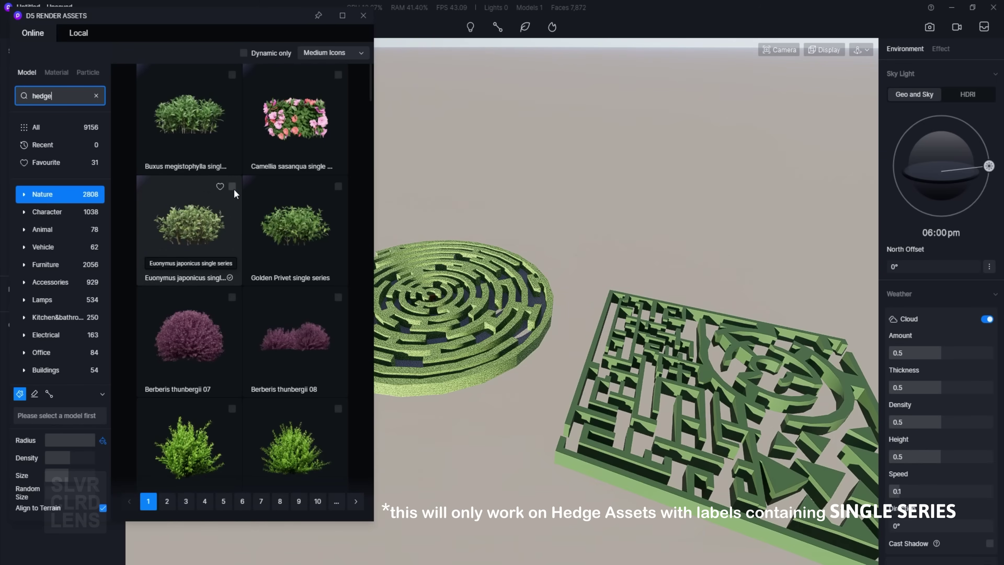
Scatter Euonymus japonicus single series over the circular hedge maze and raise the scatter density to its maximum
{"action": "left_click", "coordinate": [233, 187]}
{"action": "left_click", "coordinate": [497, 362]}
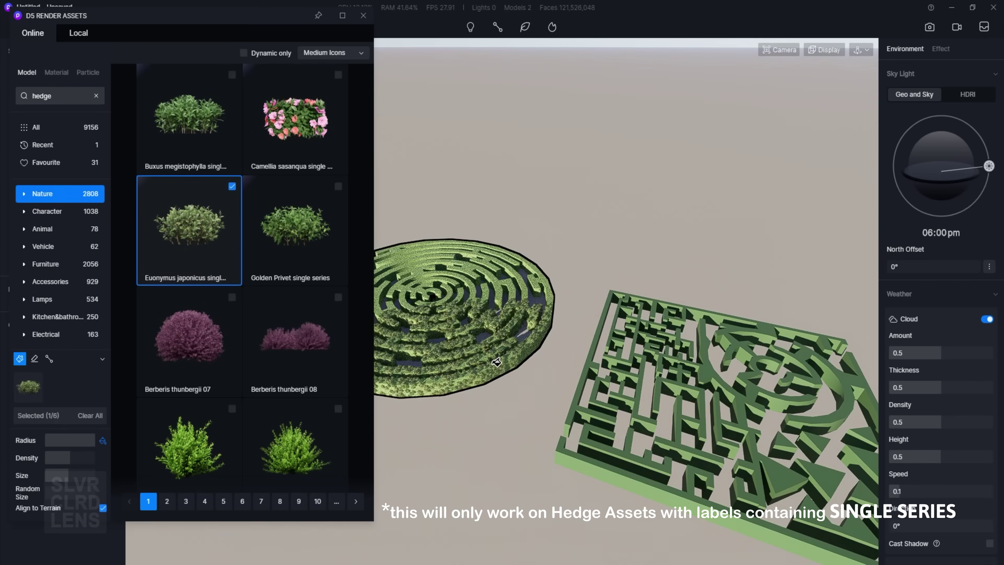
{"action": "scroll", "coordinate": [489, 369], "scroll_direction": "up", "scroll_amount": 5}
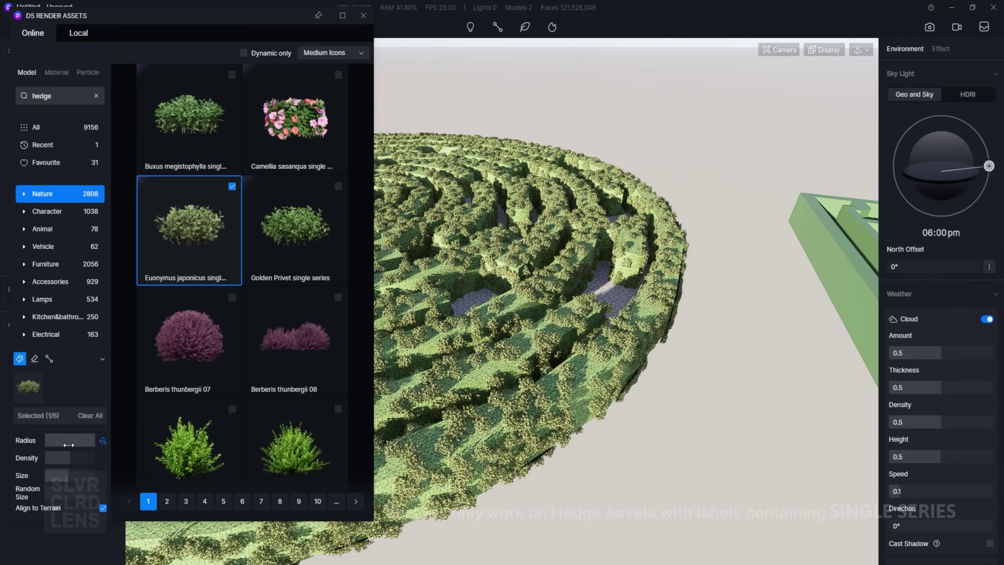
{"action": "scroll", "coordinate": [510, 414], "scroll_direction": "down", "scroll_amount": 5}
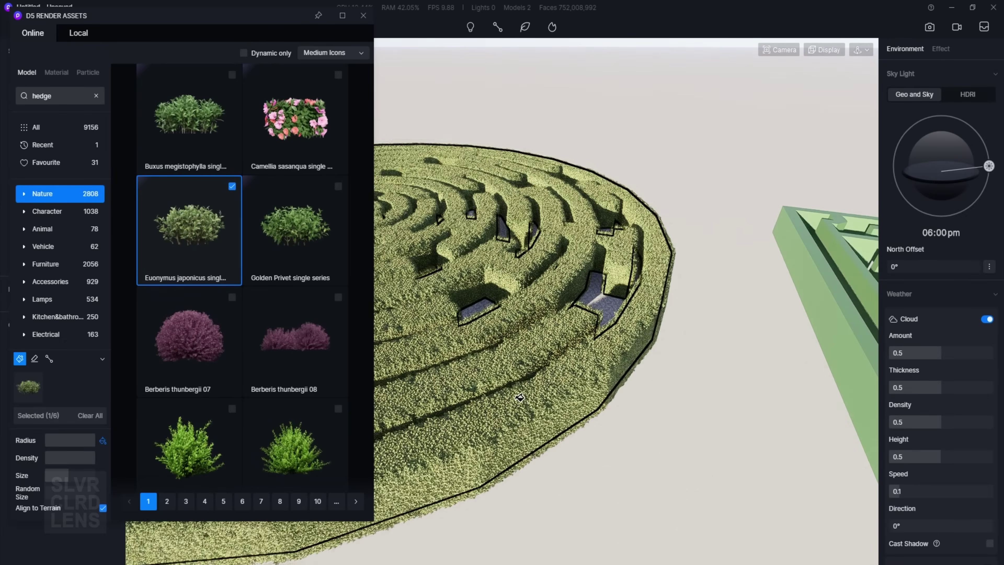
Switch the scatter plant to Golden Privet single series and scatter it over the square hedge maze
{"action": "key", "text": "Escape"}
{"action": "scroll", "coordinate": [257, 376], "scroll_direction": "up", "scroll_amount": 4}
{"action": "right_click_drag", "start_coordinate": [257, 376], "coordinate": [178, 84]}
{"action": "left_click", "coordinate": [78, 27]}
{"action": "left_click", "coordinate": [338, 186]}
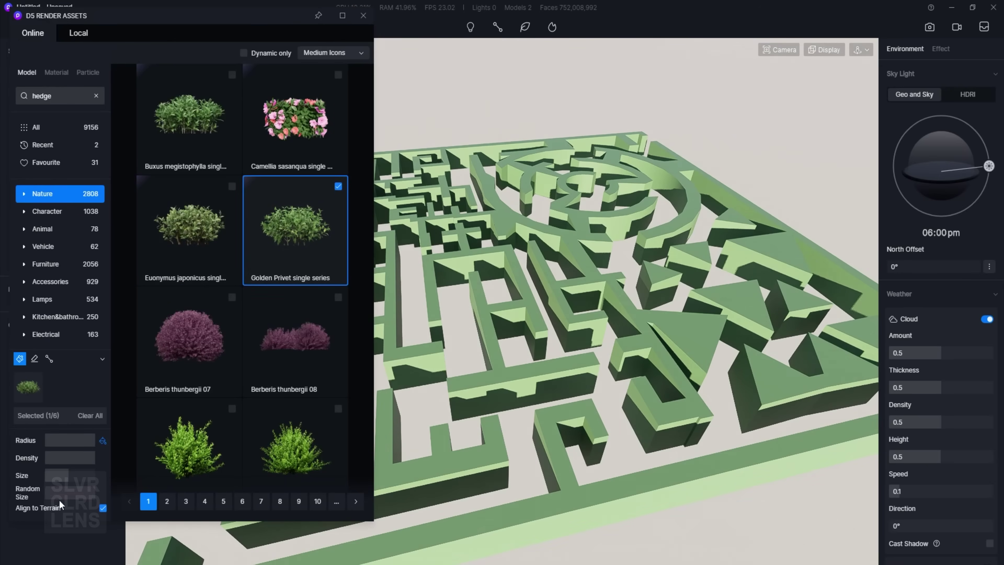
{"action": "left_click", "coordinate": [711, 330]}
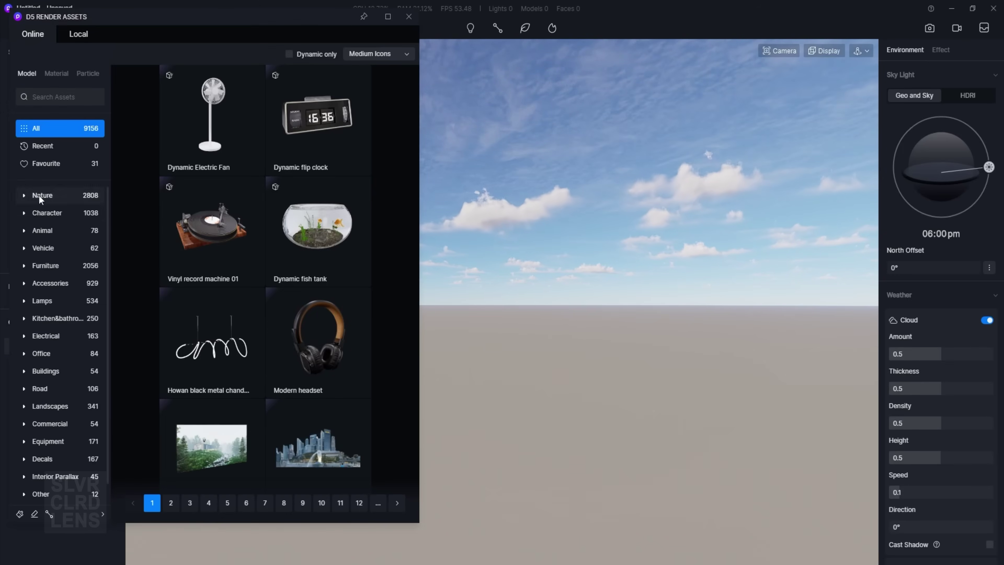
Enlarge the asset library and look through the Character models across several result pages
{"action": "left_click", "coordinate": [43, 213]}
{"action": "left_click_drag", "start_coordinate": [420, 53], "coordinate": [880, 443]}
{"action": "left_click", "coordinate": [419, 545]}
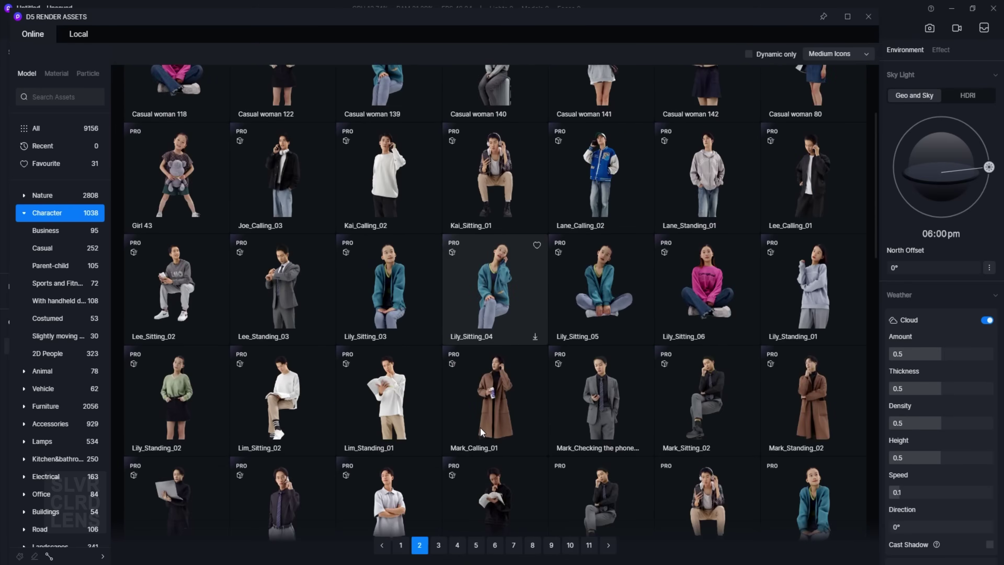
{"action": "left_click", "coordinate": [589, 545]}
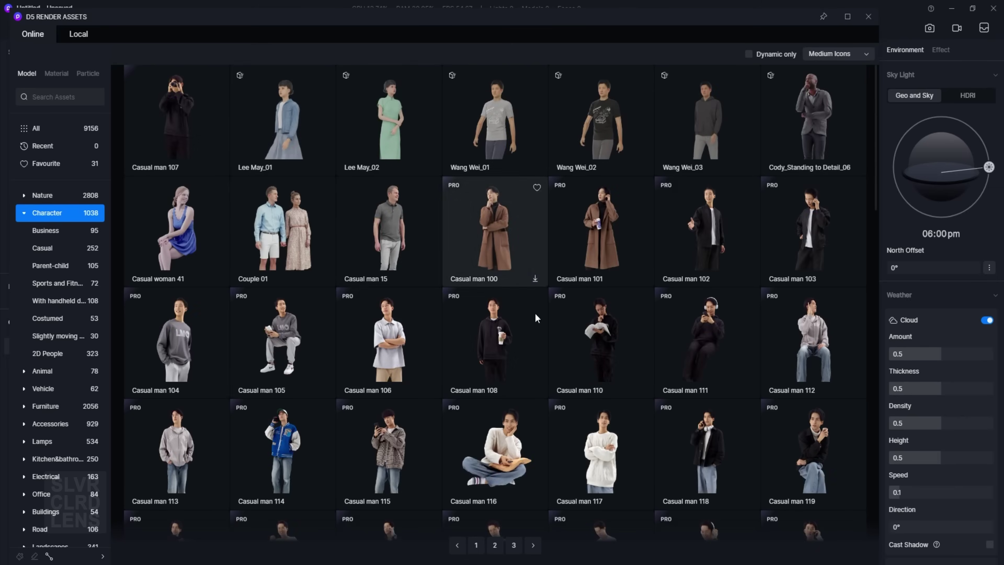
{"action": "scroll", "coordinate": [397, 425], "scroll_direction": "down", "scroll_amount": 10}
{"action": "left_click", "coordinate": [49, 212]}
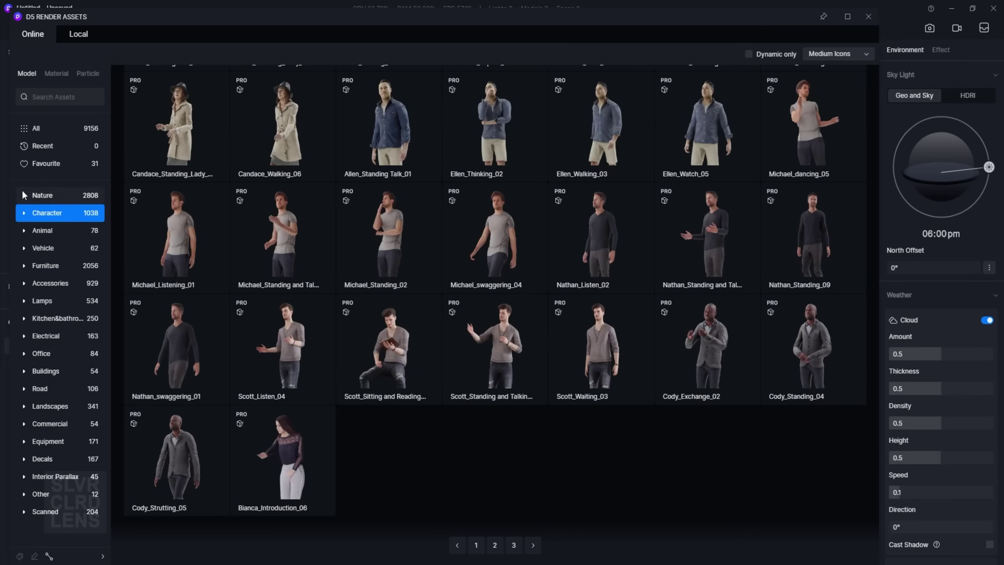
Browse the Nature assets filtered to dynamic models only, showing them as small icons across pages 2 and 3
{"action": "left_click", "coordinate": [43, 194]}
{"action": "left_click", "coordinate": [749, 54]}
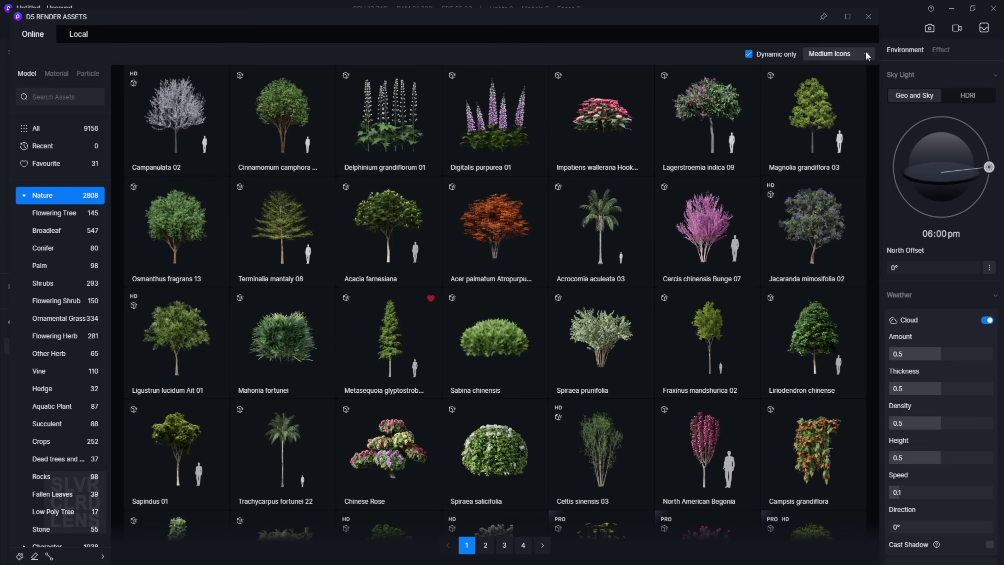
{"action": "left_click", "coordinate": [836, 54]}
{"action": "left_click", "coordinate": [847, 72]}
{"action": "left_click", "coordinate": [486, 545]}
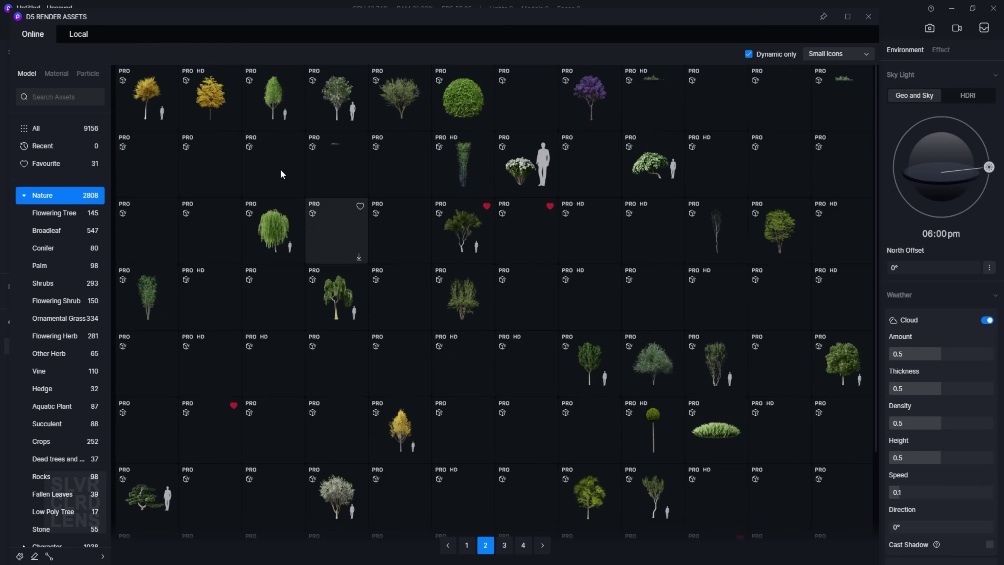
{"action": "scroll", "coordinate": [555, 520], "scroll_direction": "down", "scroll_amount": 5}
{"action": "left_click", "coordinate": [505, 545]}
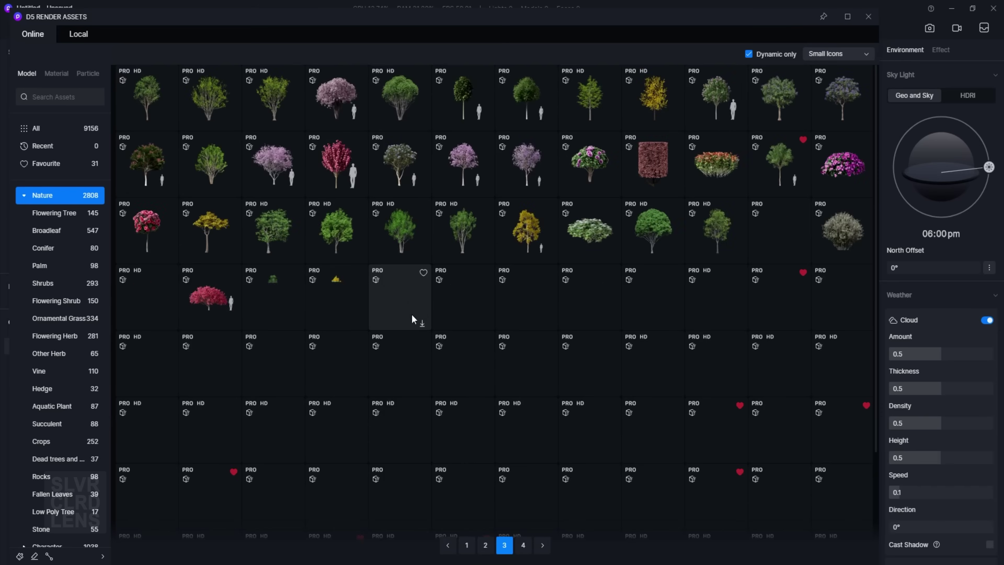
{"action": "scroll", "coordinate": [412, 314], "scroll_direction": "down", "scroll_amount": 1}
{"action": "left_click", "coordinate": [24, 195]}
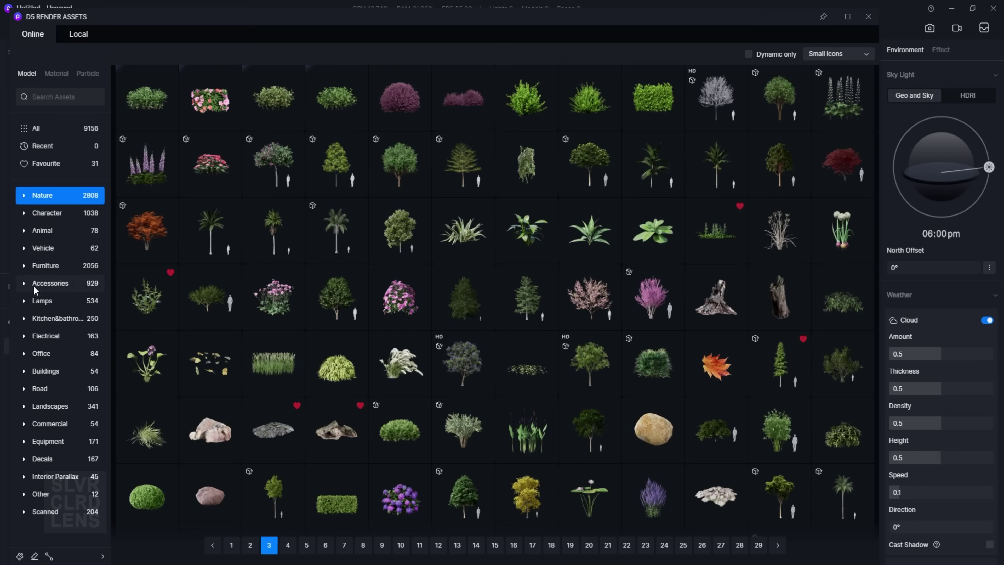
Browse the Landscape Lights with medium icons and the Backdrop plane assets with large icons
{"action": "left_click", "coordinate": [59, 511]}
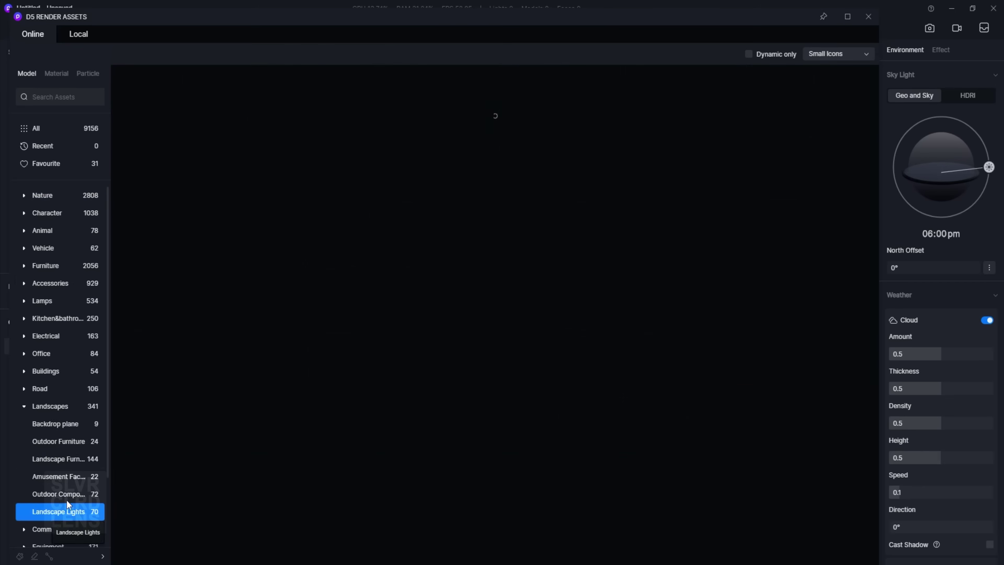
{"action": "left_click", "coordinate": [835, 54]}
{"action": "left_click", "coordinate": [835, 80]}
{"action": "scroll", "coordinate": [667, 419], "scroll_direction": "down", "scroll_amount": 10}
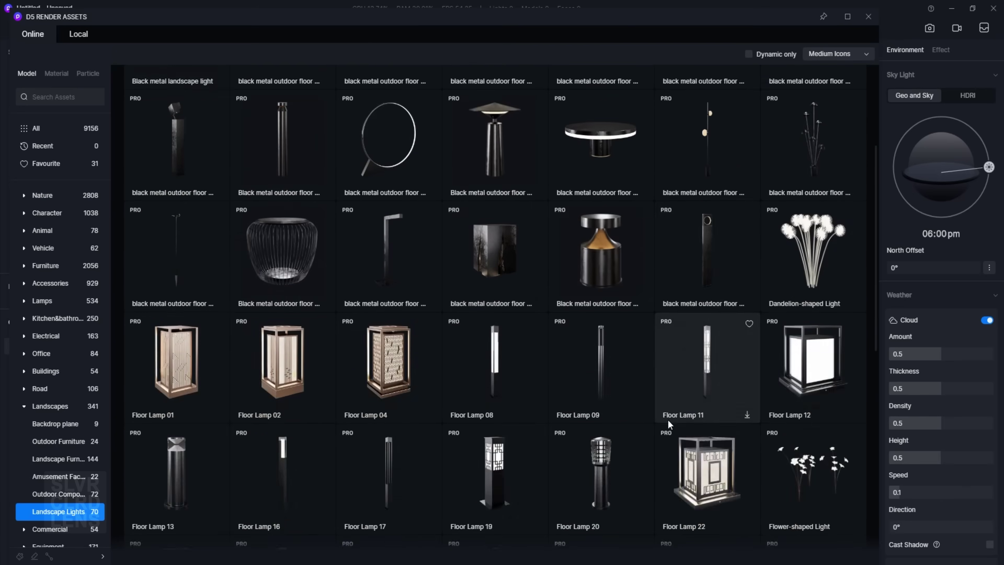
{"action": "left_click", "coordinate": [51, 424]}
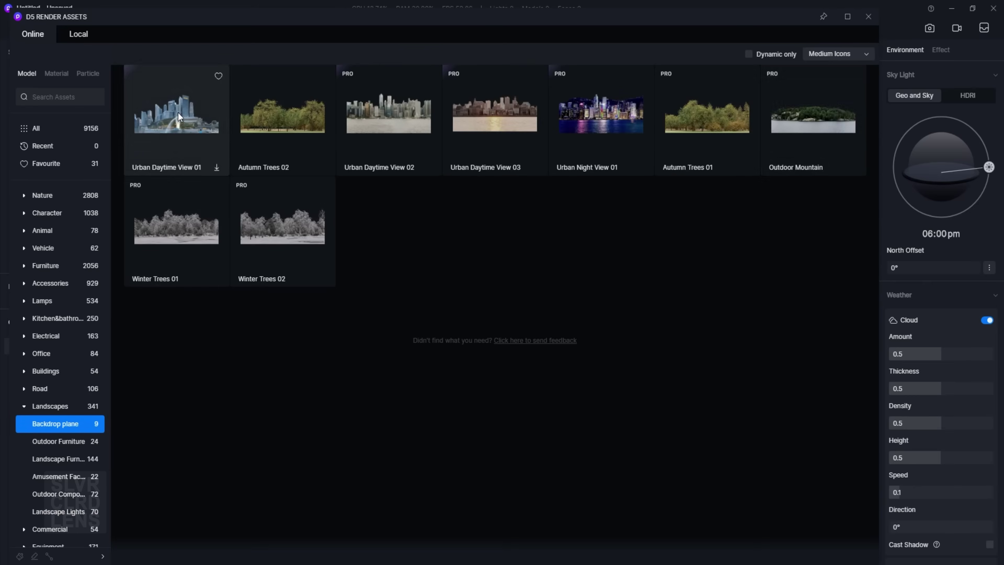
{"action": "left_click", "coordinate": [834, 54]}
{"action": "left_click", "coordinate": [834, 94]}
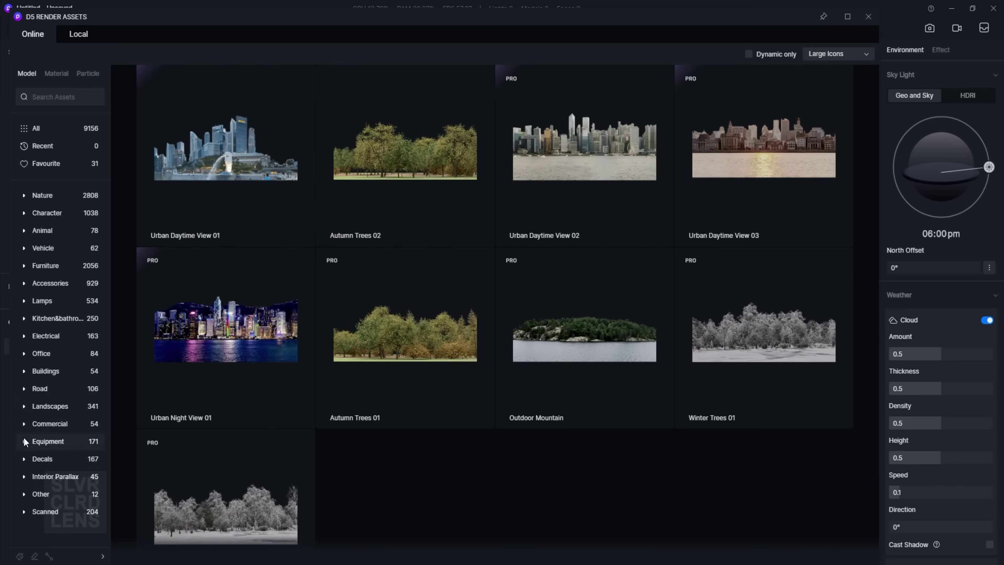
Show the Firework category of the particle assets and pick one of the fireworks
{"action": "left_click", "coordinate": [88, 74]}
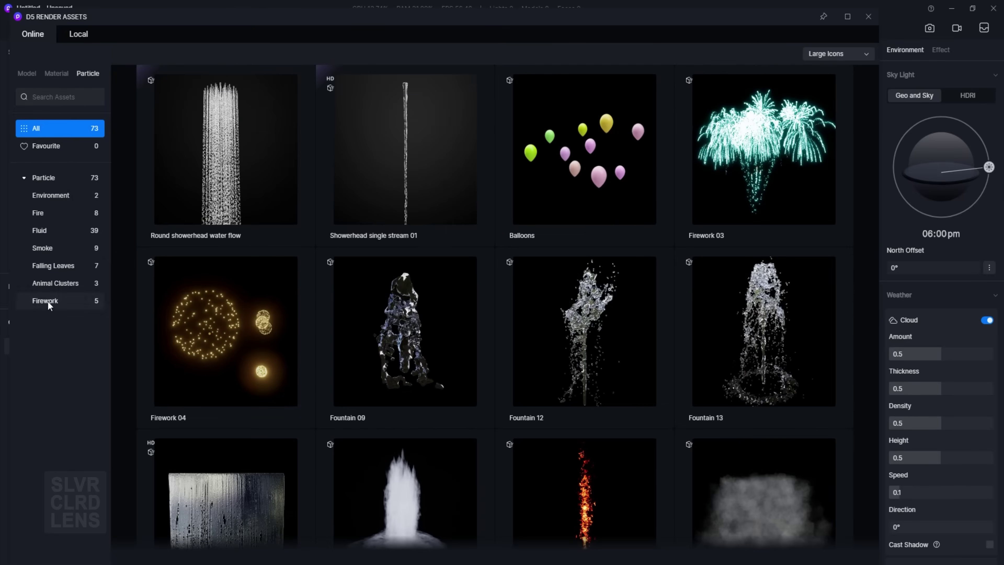
{"action": "left_click", "coordinate": [45, 302]}
{"action": "left_click", "coordinate": [224, 326]}
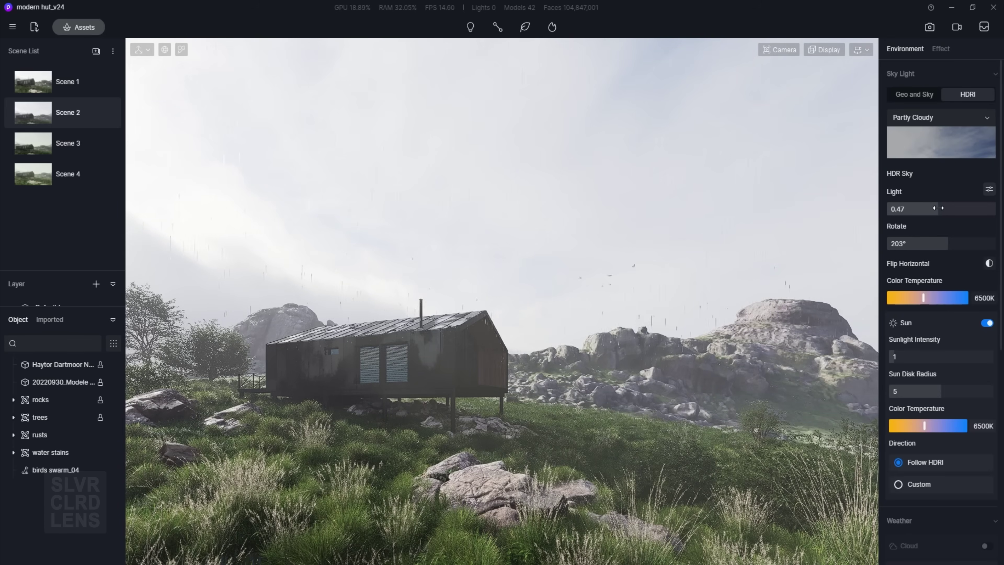
Set the modern hut's HDRI sky light to 0.39 and the fog amount to 0.46, and save the result as a new scene
{"action": "left_click_drag", "start_coordinate": [938, 208], "coordinate": [931, 208]}
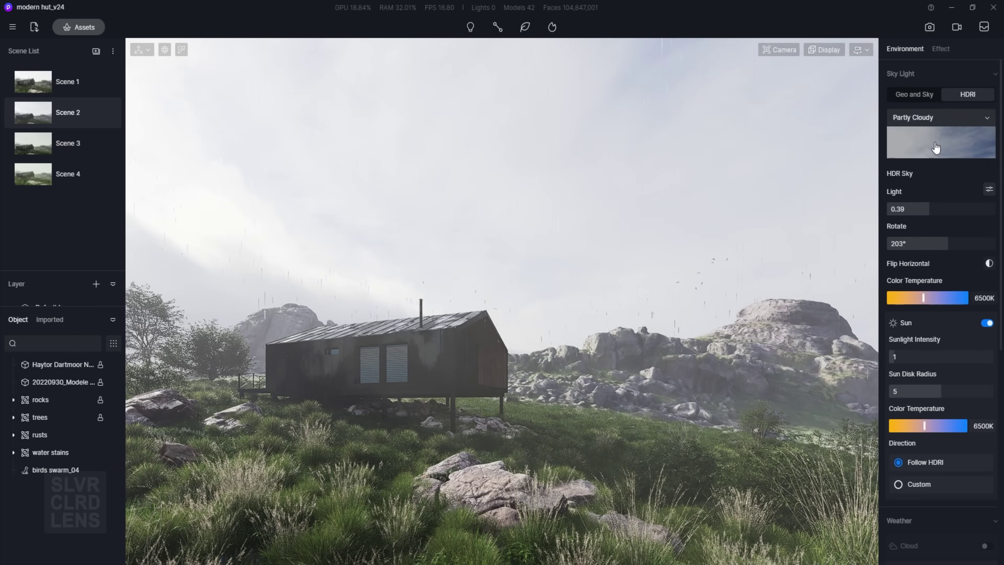
{"action": "scroll", "coordinate": [917, 348], "scroll_direction": "down", "scroll_amount": 6}
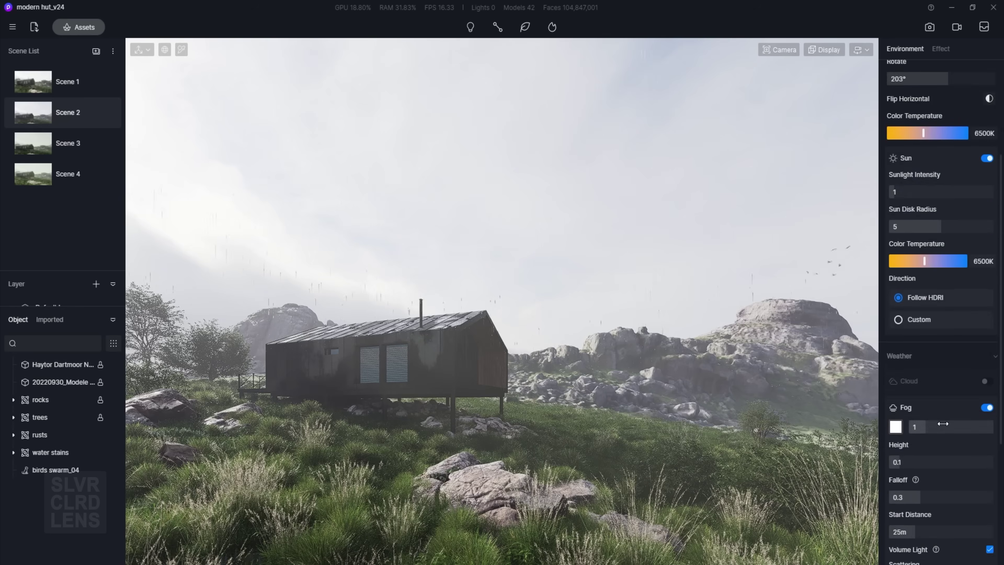
{"action": "left_click_drag", "start_coordinate": [920, 331], "coordinate": [916, 334]}
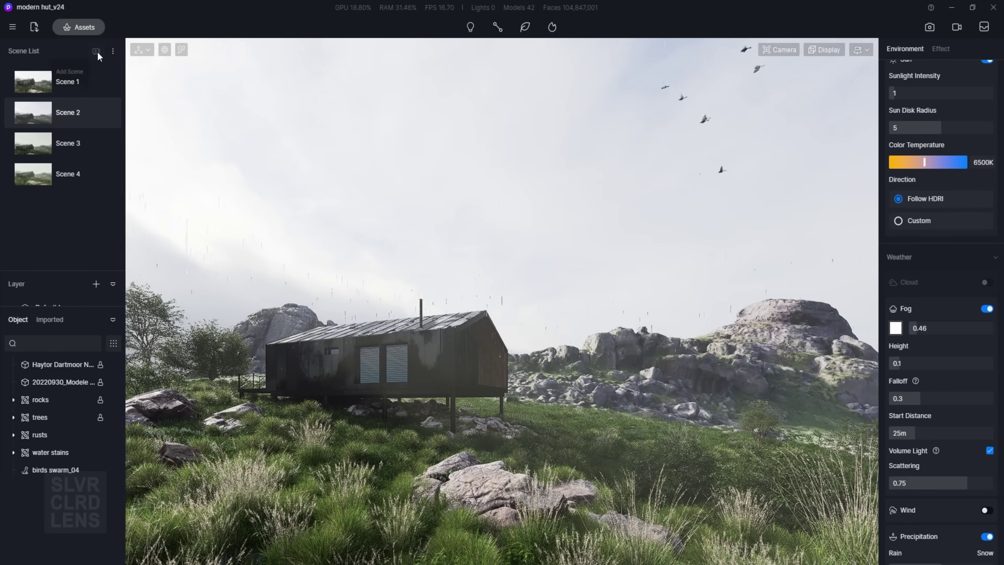
{"action": "left_click", "coordinate": [99, 203]}
Enter video mode and review the environment settings of Camera 1 in Clip 1
{"action": "left_click", "coordinate": [957, 27]}
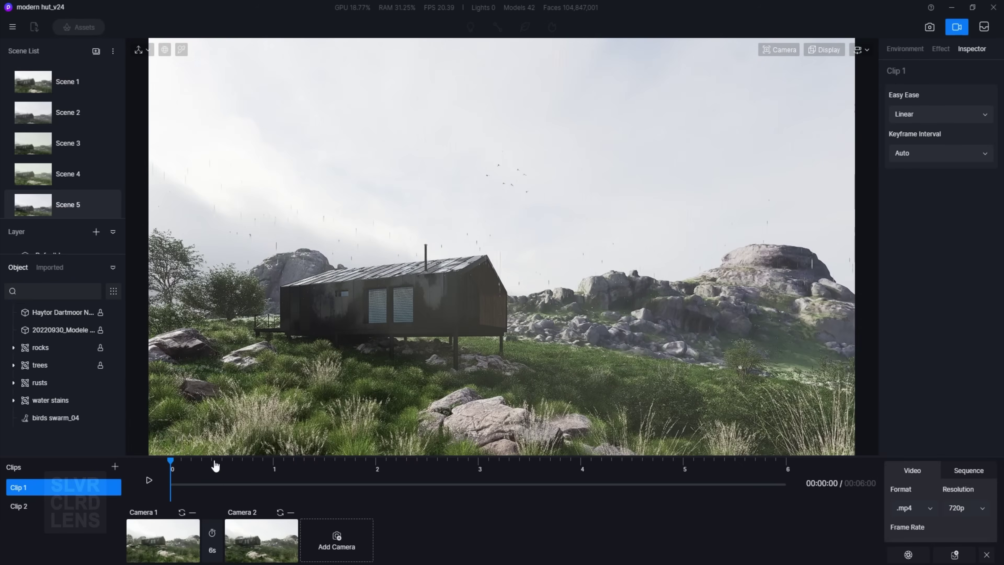
{"action": "left_click", "coordinate": [74, 506]}
{"action": "left_click", "coordinate": [71, 487]}
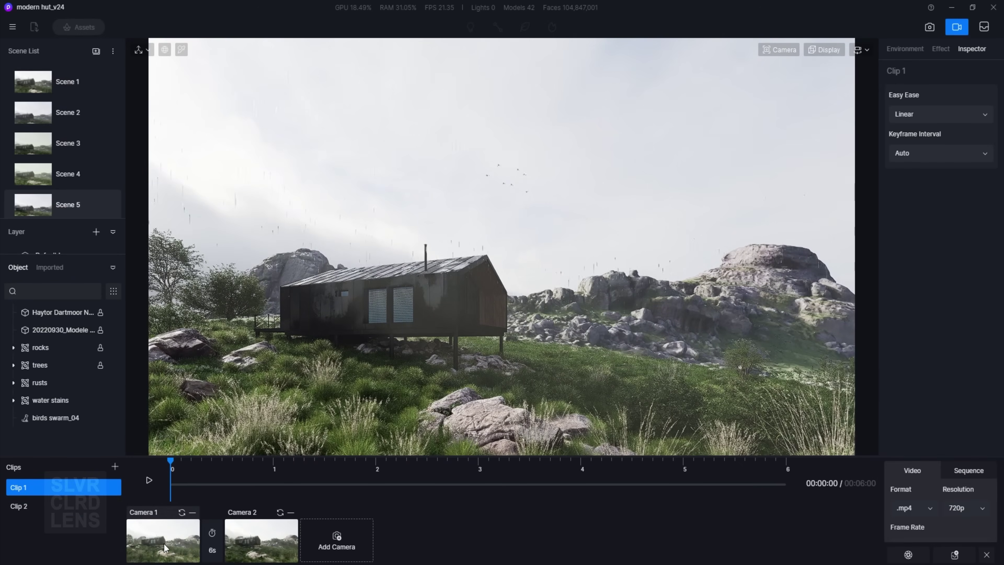
{"action": "left_click", "coordinate": [174, 548]}
{"action": "left_click", "coordinate": [905, 49]}
{"action": "scroll", "coordinate": [940, 277], "scroll_direction": "down", "scroll_amount": 6}
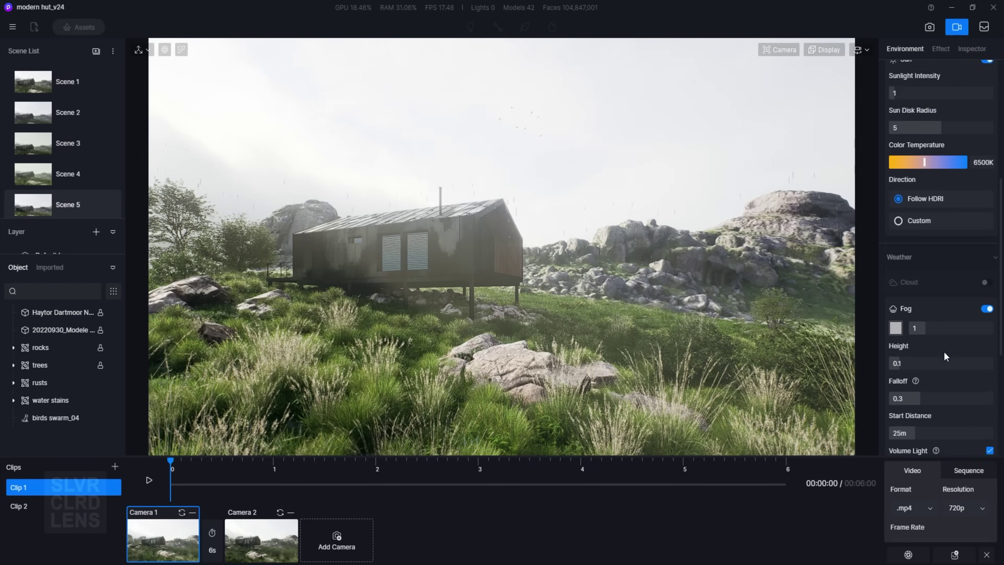
{"action": "scroll", "coordinate": [941, 237], "scroll_direction": "up", "scroll_amount": 6}
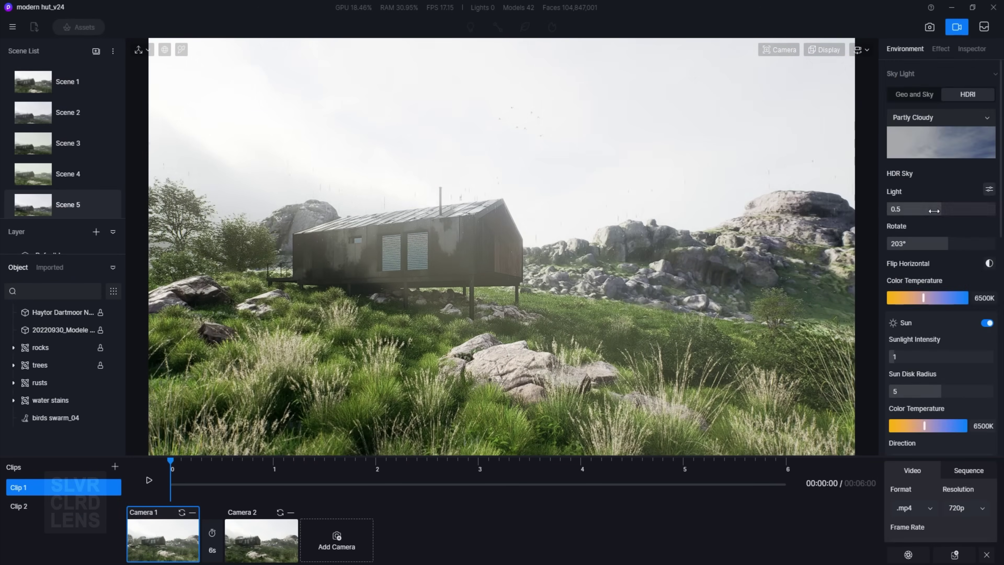
Set the fog amount of Camera 2 and Camera 1 in Clip 1 to 0.4
{"action": "left_click", "coordinate": [261, 540]}
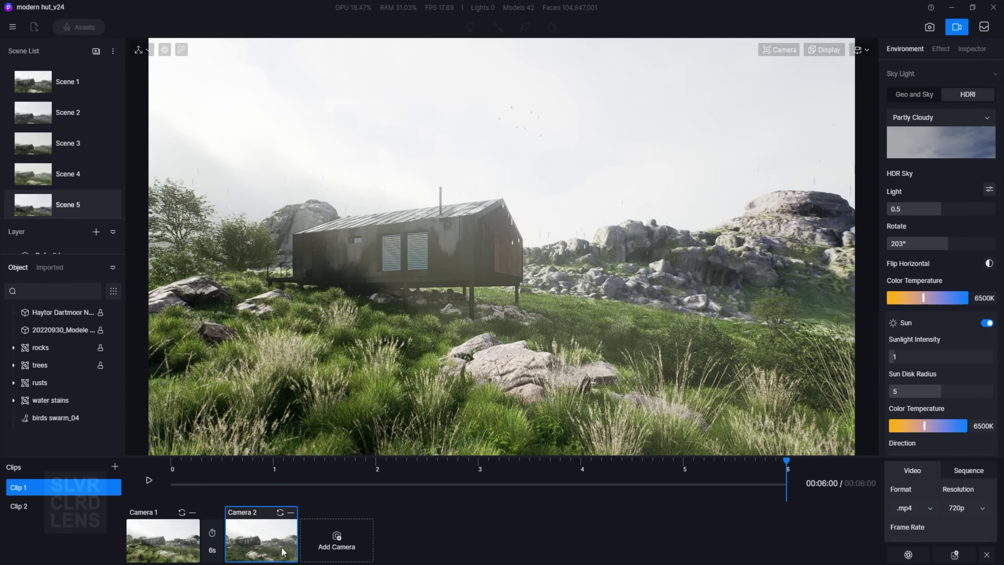
{"action": "left_click", "coordinate": [929, 214]}
{"action": "scroll", "coordinate": [937, 257], "scroll_direction": "down", "scroll_amount": 6}
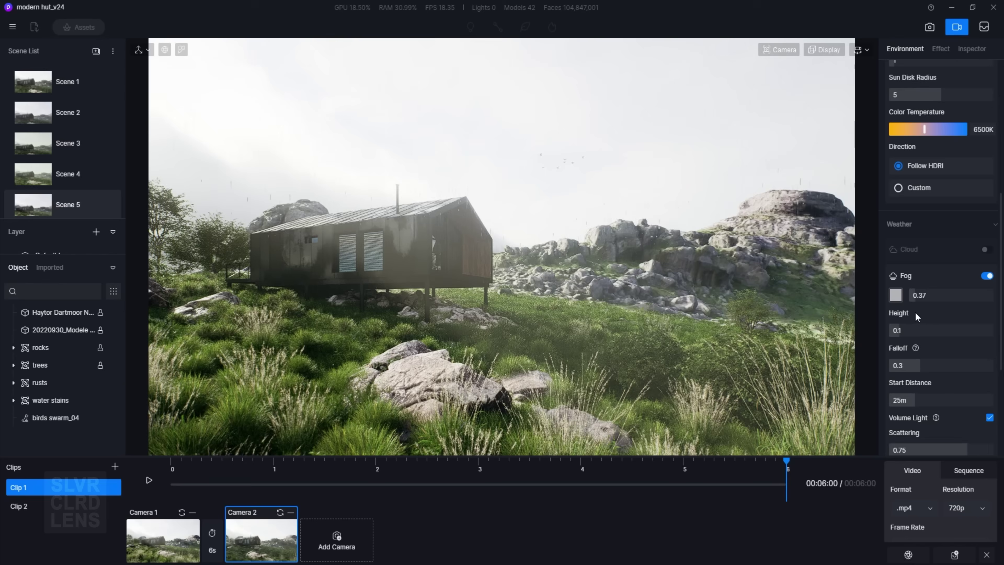
{"action": "left_click", "coordinate": [184, 538]}
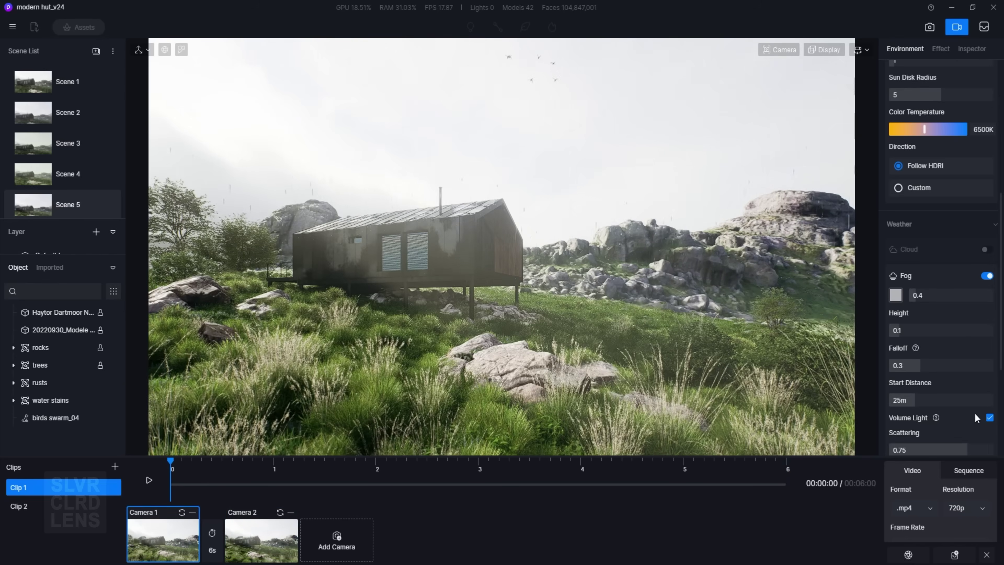
Turn off the fog's Volume Light for both Camera 1 and Camera 2, and play back part of the clip
{"action": "scroll", "coordinate": [977, 419], "scroll_direction": "down", "scroll_amount": 2}
{"action": "left_click", "coordinate": [990, 351]}
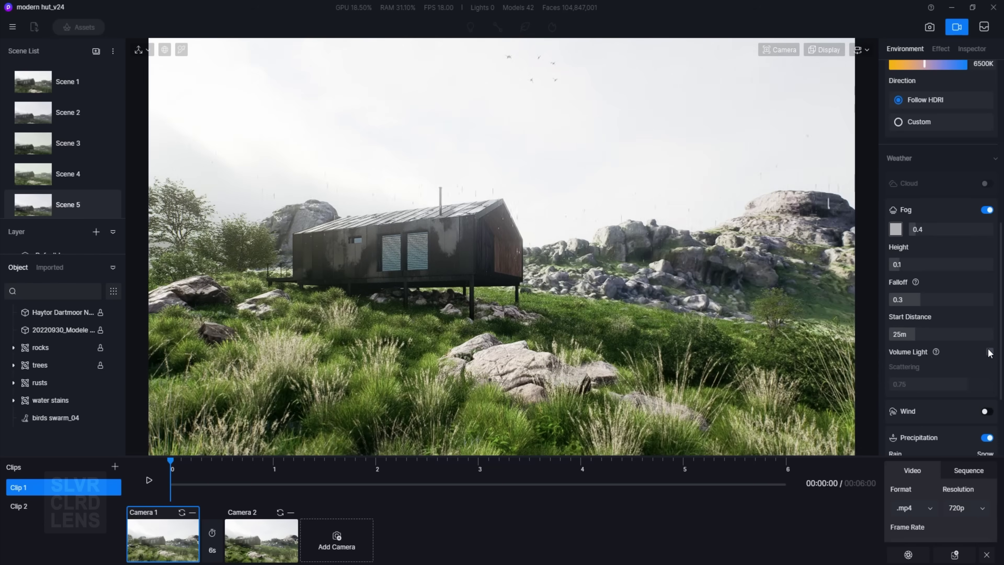
{"action": "left_click", "coordinate": [261, 540]}
{"action": "left_click", "coordinate": [989, 351]}
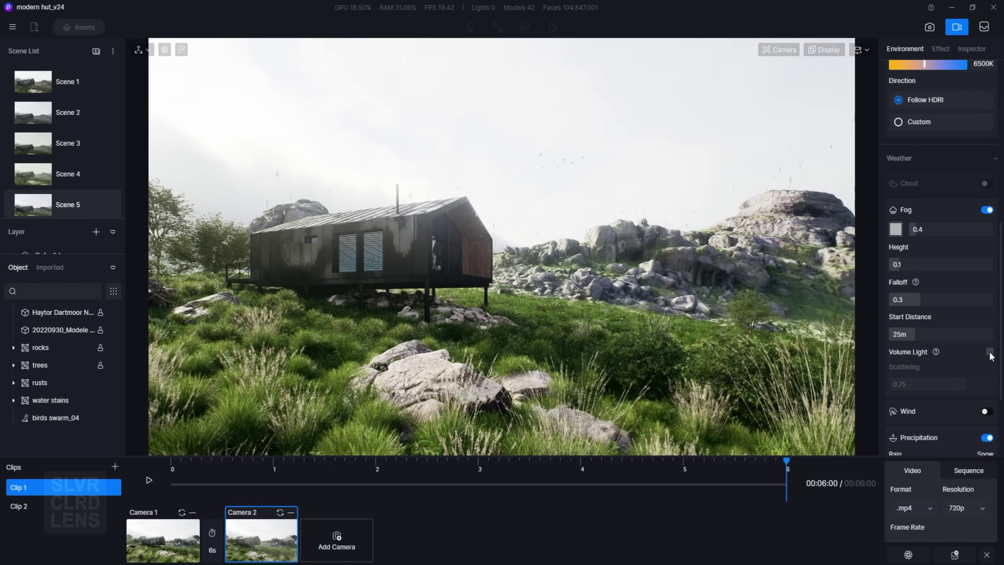
{"action": "left_click", "coordinate": [149, 480]}
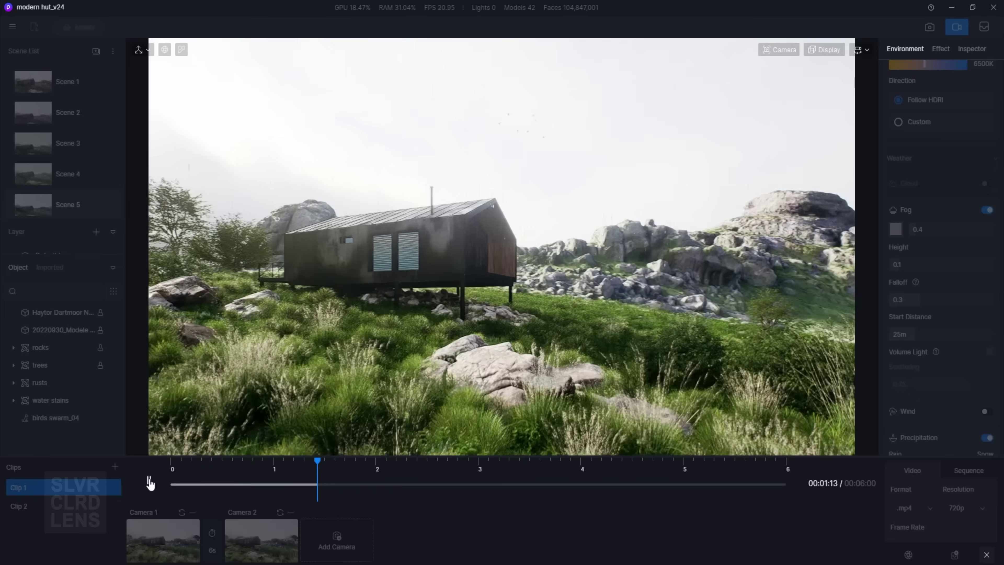
{"action": "left_click", "coordinate": [149, 480]}
Enable wind in the clip's weather settings and set Camera 1's wind strength to 0.4
{"action": "scroll", "coordinate": [949, 277], "scroll_direction": "down", "scroll_amount": 3}
{"action": "left_click", "coordinate": [987, 289]}
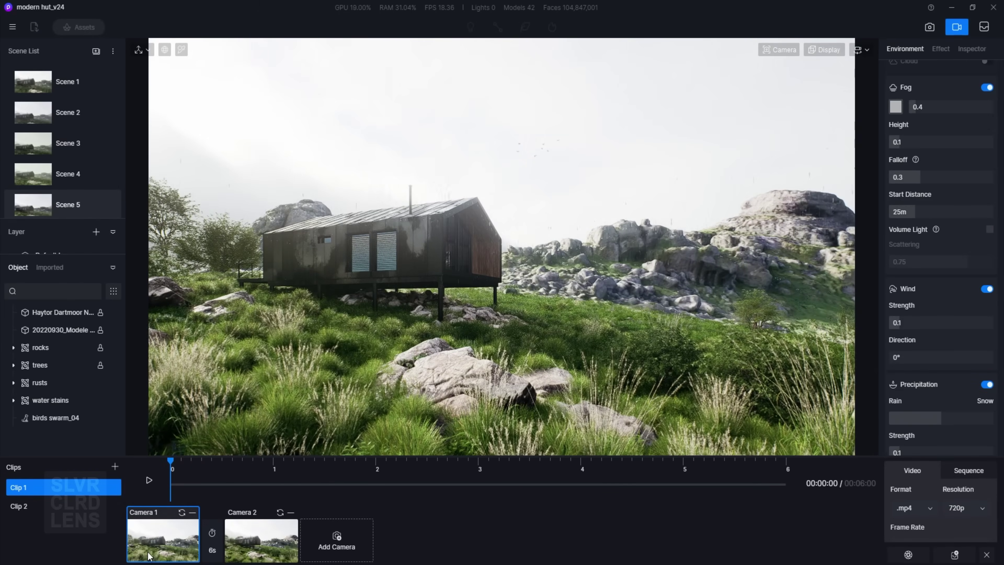
{"action": "left_click_drag", "start_coordinate": [901, 322], "coordinate": [913, 325]}
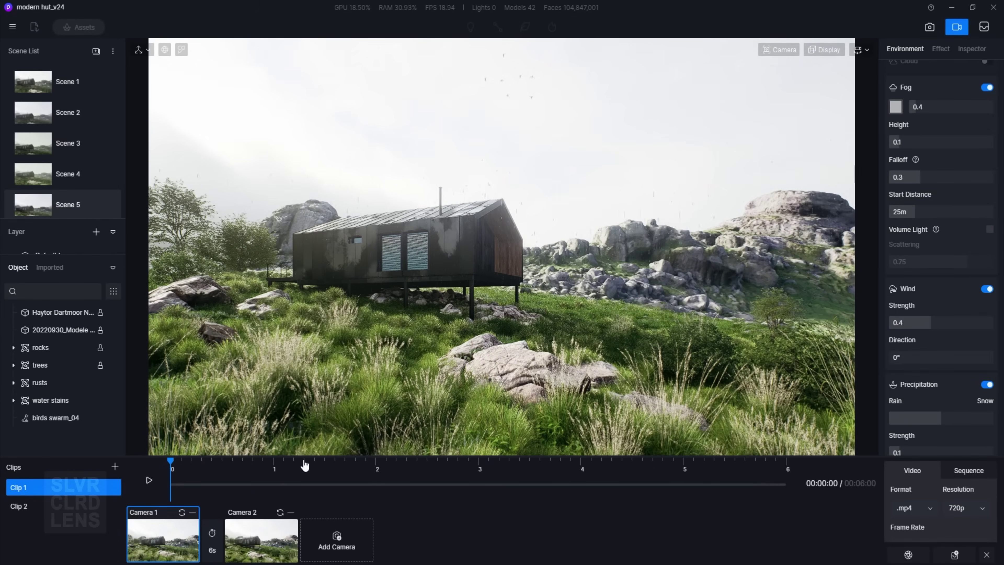
Set Camera 2's wind strength to 0.5 and its wind direction to 80°
{"action": "left_click", "coordinate": [261, 540]}
{"action": "left_click", "coordinate": [905, 323]}
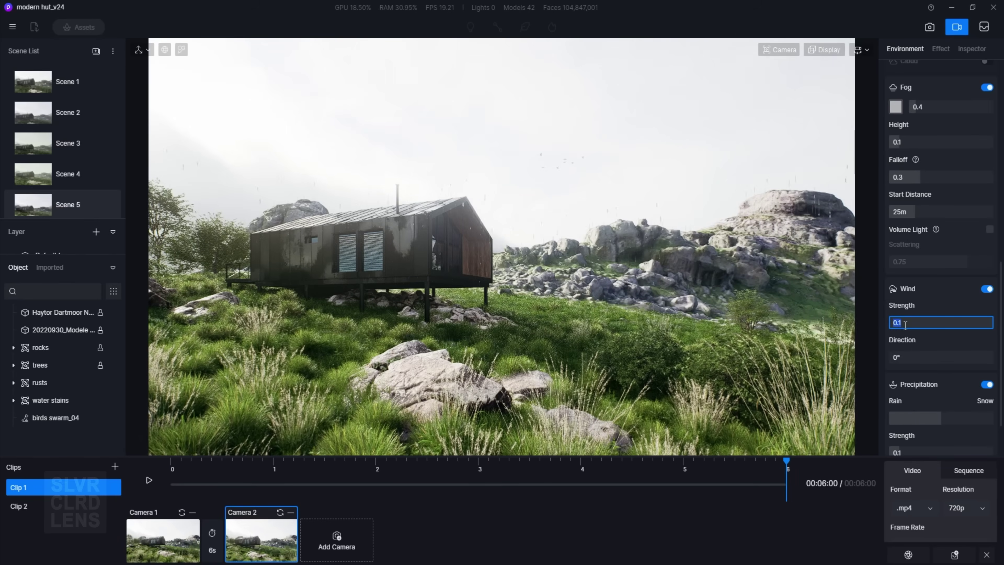
{"action": "type", "text": "0.5"}
{"action": "key", "text": "Tab"}
{"action": "type", "text": "80"}
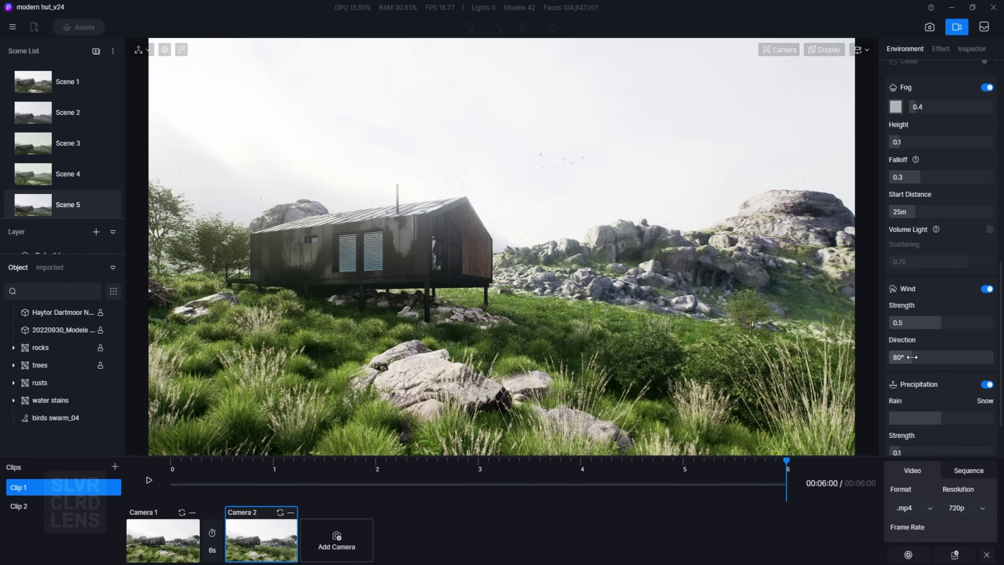
{"action": "key", "text": "Return"}
Set Camera 1's wind direction to 75° and play back part of the clip
{"action": "left_click", "coordinate": [163, 540]}
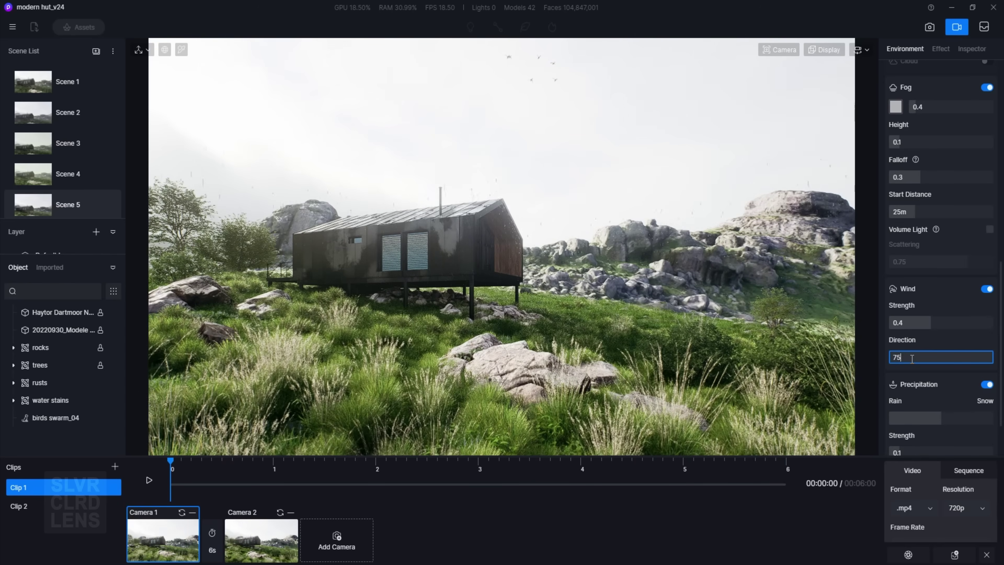
{"action": "left_click", "coordinate": [149, 480]}
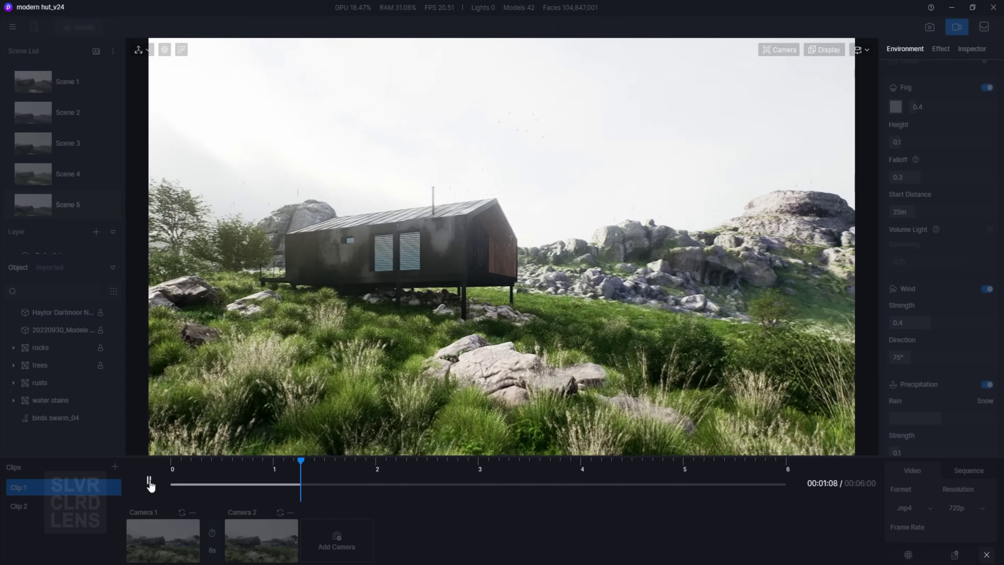
{"action": "left_click", "coordinate": [150, 480]}
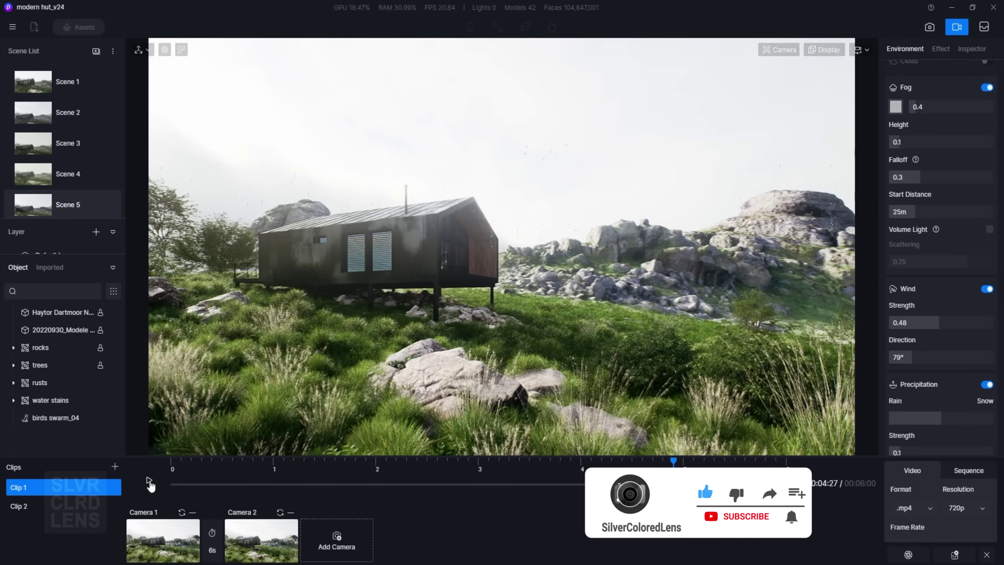
Set the video export of Clip 1 to 1080p resolution at 30 fps
{"action": "left_click", "coordinate": [962, 508]}
{"action": "left_click", "coordinate": [961, 551]}
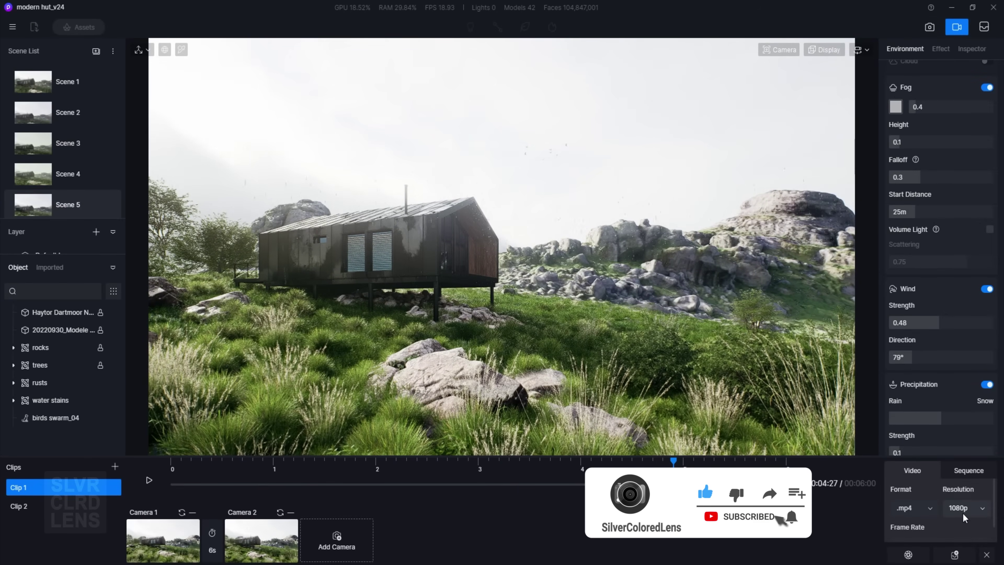
{"action": "scroll", "coordinate": [917, 531], "scroll_direction": "down", "scroll_amount": 1}
{"action": "left_click", "coordinate": [917, 532]}
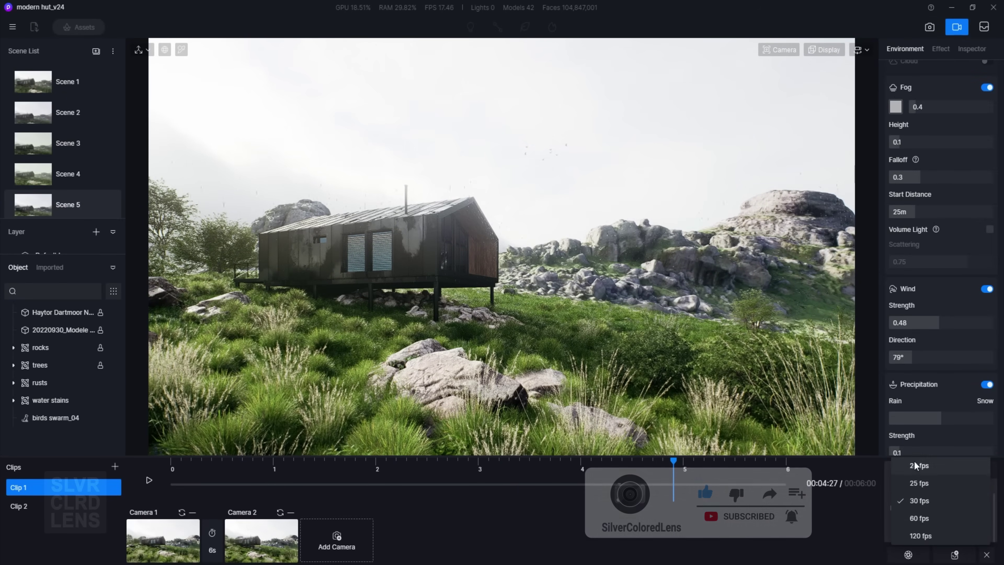
{"action": "left_click", "coordinate": [963, 443]}
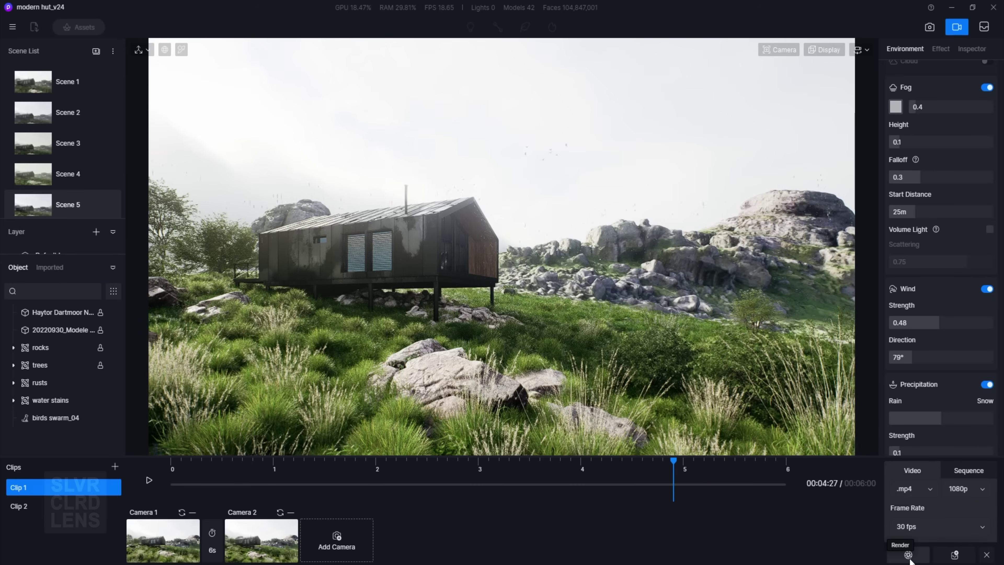
Save the modern hut project under its current file name
{"action": "left_click", "coordinate": [13, 28]}
{"action": "mouse_move", "coordinate": [48, 47]}
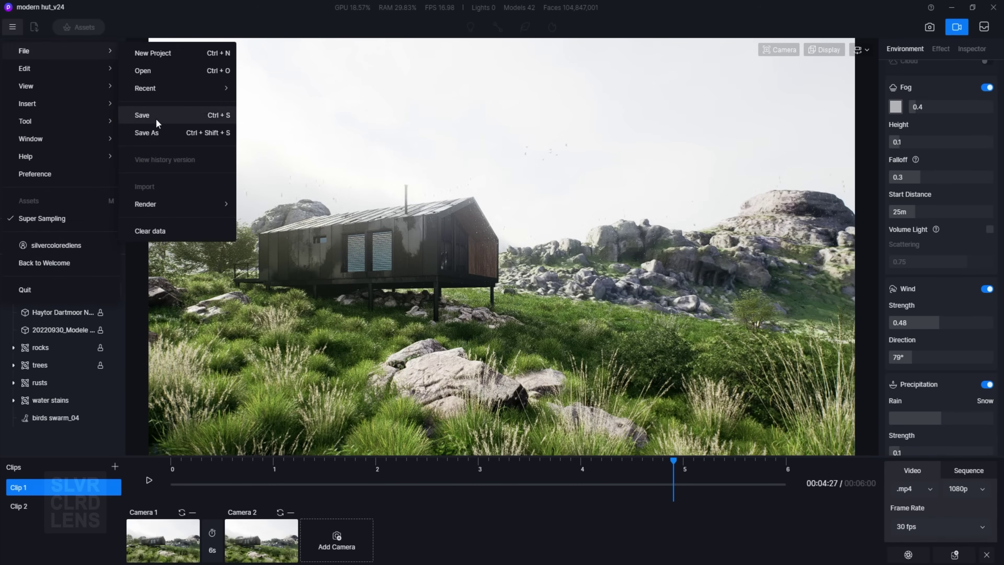
{"action": "left_click", "coordinate": [146, 115]}
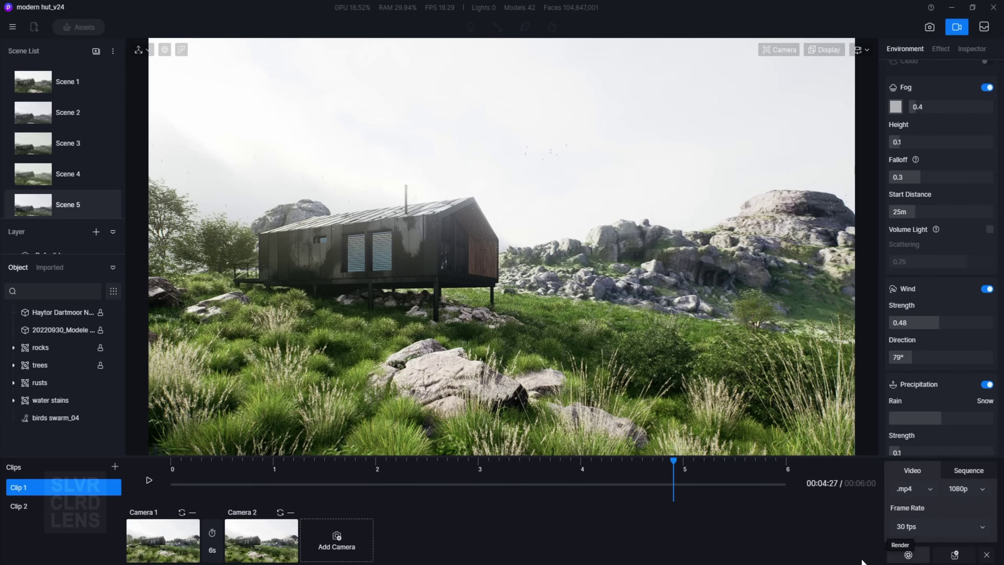
Return Clip 1 to the Camera 1 view and start rendering the video
{"action": "left_click", "coordinate": [180, 544]}
{"action": "left_click", "coordinate": [274, 392]}
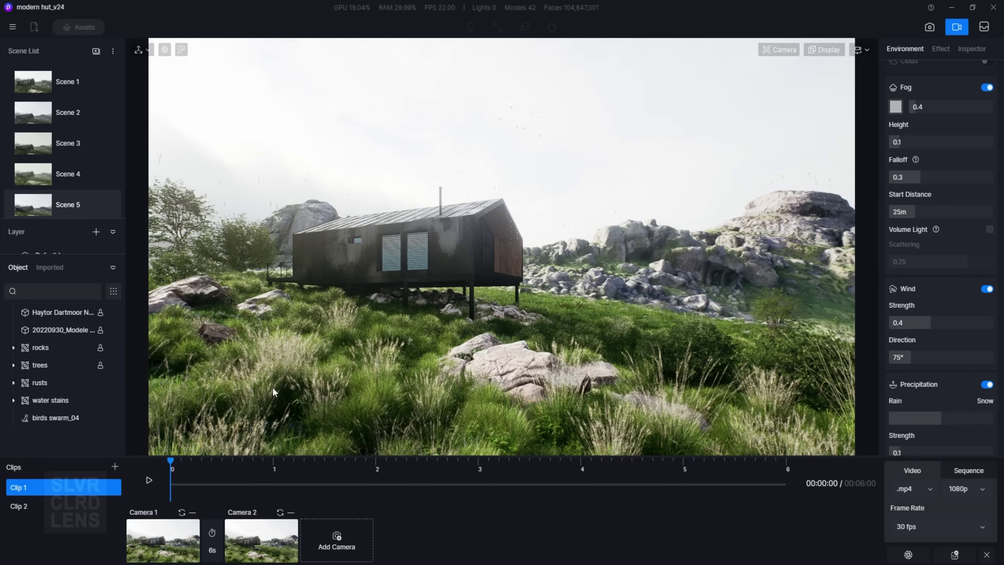
{"action": "left_click", "coordinate": [909, 556]}
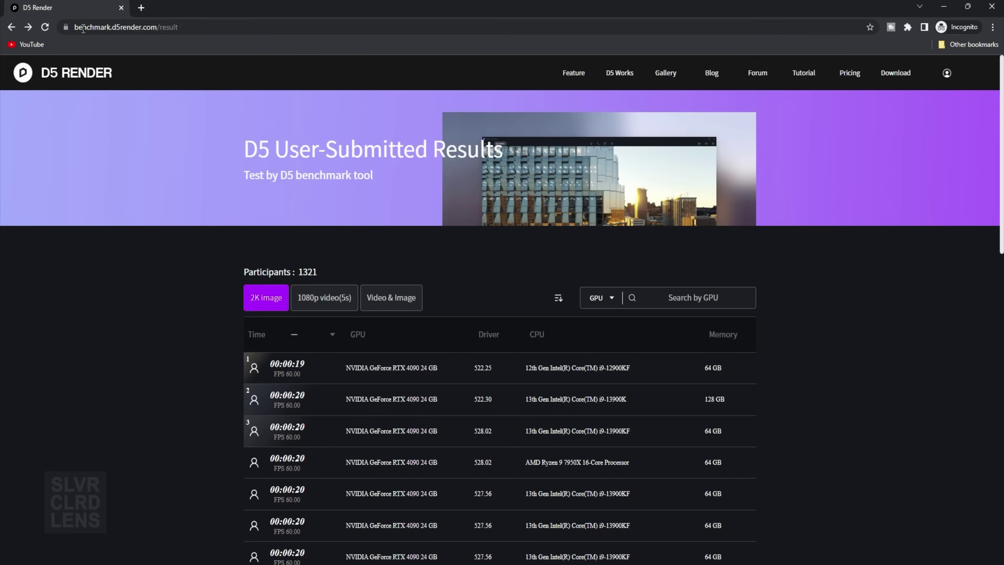
Switch to the browser and look through the D5 user-submitted benchmark results for the 2K image test
{"action": "left_click", "coordinate": [139, 27]}
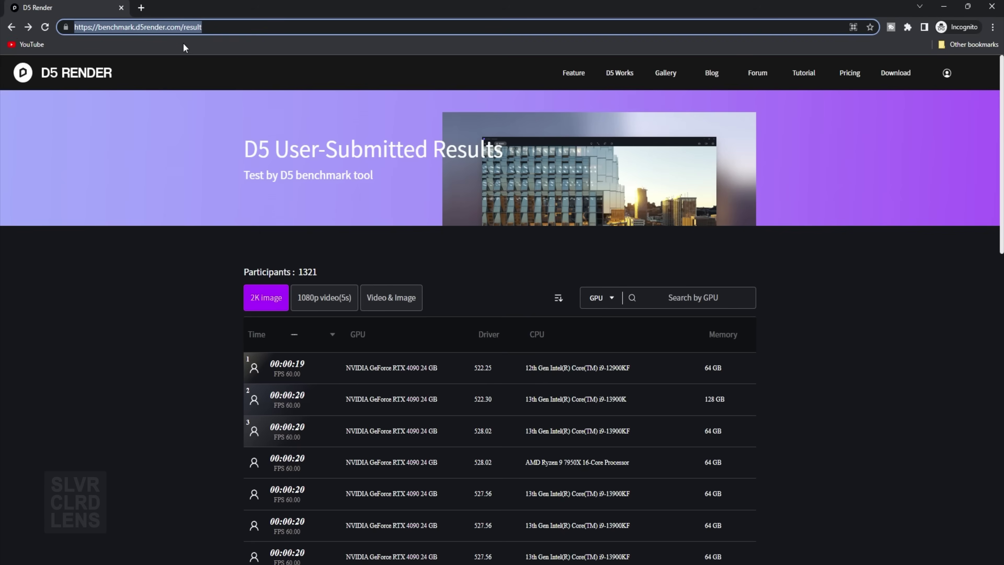
{"action": "left_click", "coordinate": [57, 94]}
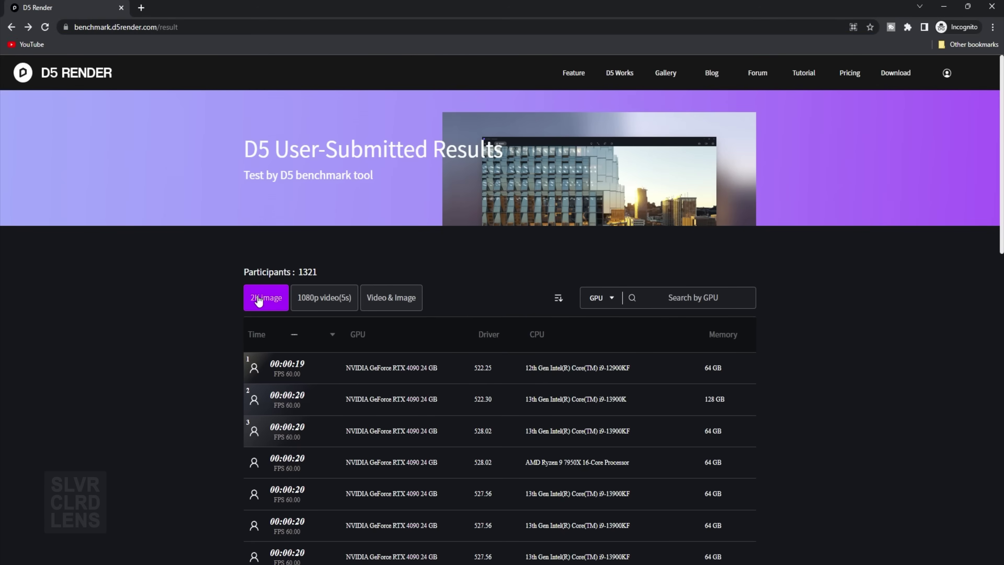
{"action": "scroll", "coordinate": [334, 318], "scroll_direction": "down", "scroll_amount": 10}
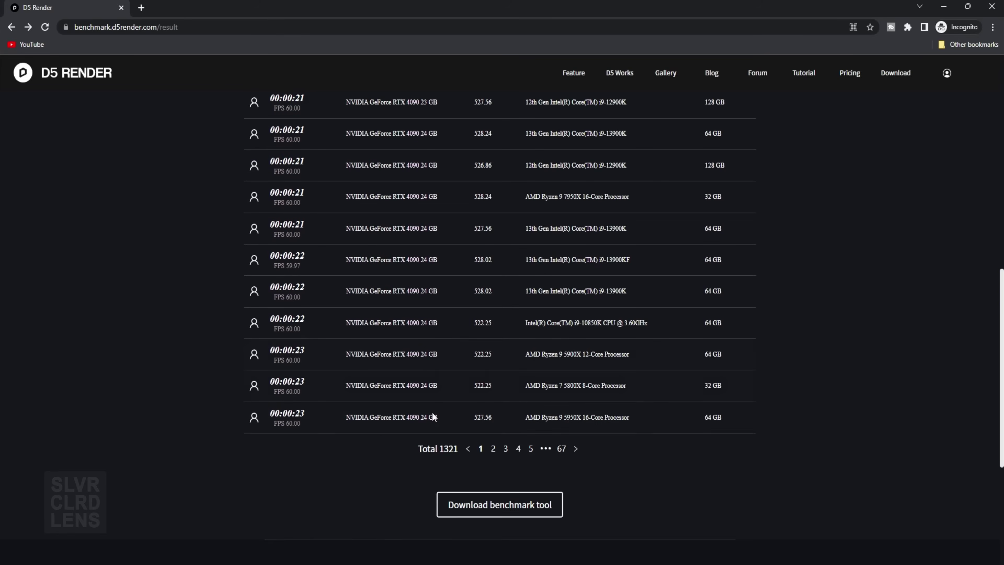
{"action": "scroll", "coordinate": [304, 365], "scroll_direction": "up", "scroll_amount": 10}
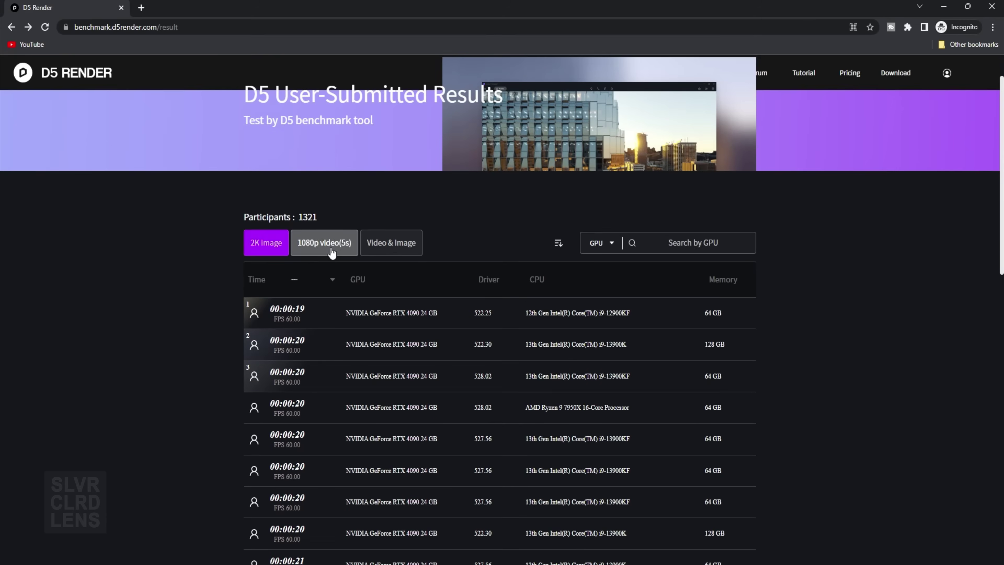
Show the 1080p video (5s) benchmark results and search them by GPU for "RTX 3070 Laptop GPU 8 GB"
{"action": "left_click", "coordinate": [331, 253]}
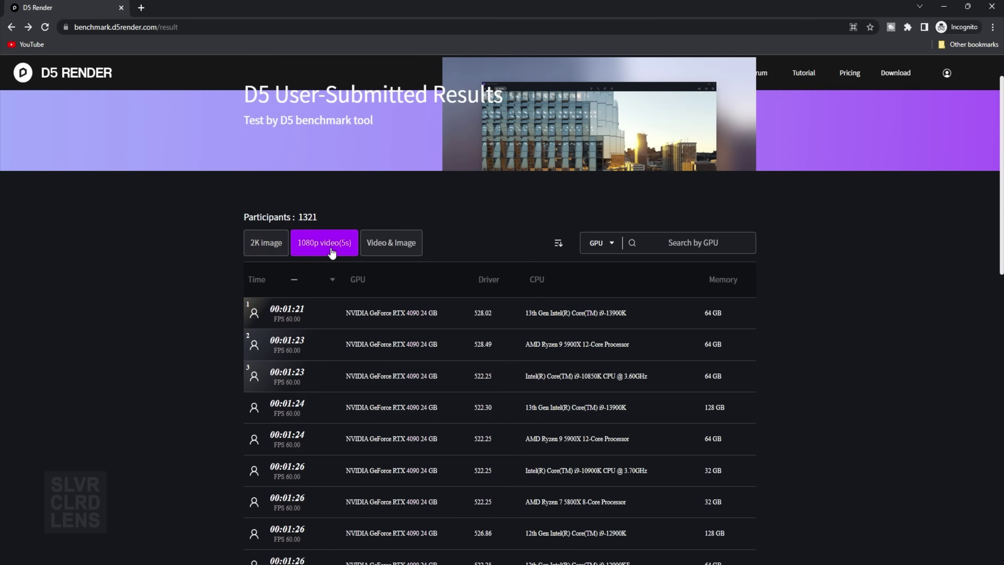
{"action": "left_click", "coordinate": [680, 244]}
{"action": "type", "text": "RTX 3070 Laptop GPU 8 GB"}
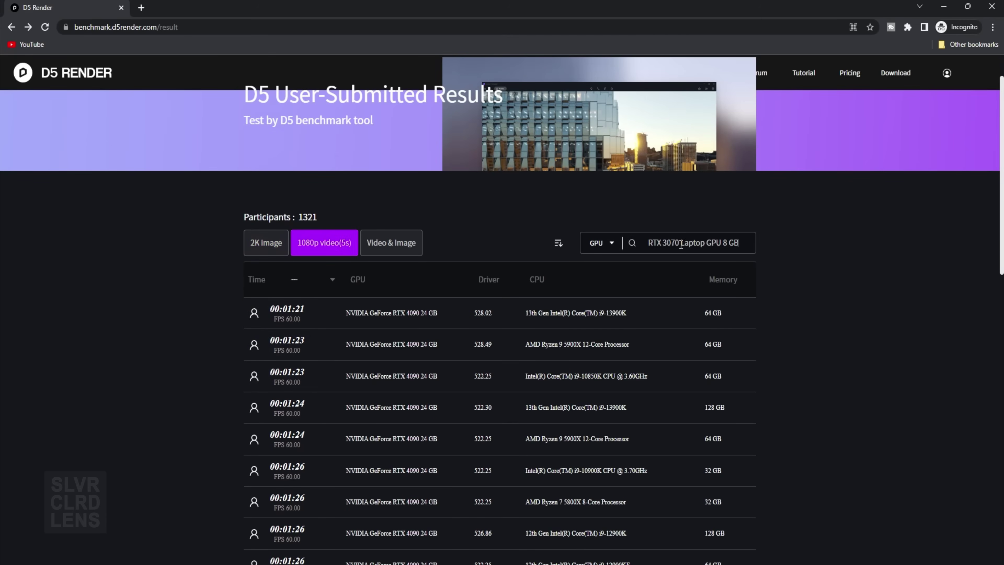
{"action": "left_click", "coordinate": [632, 243]}
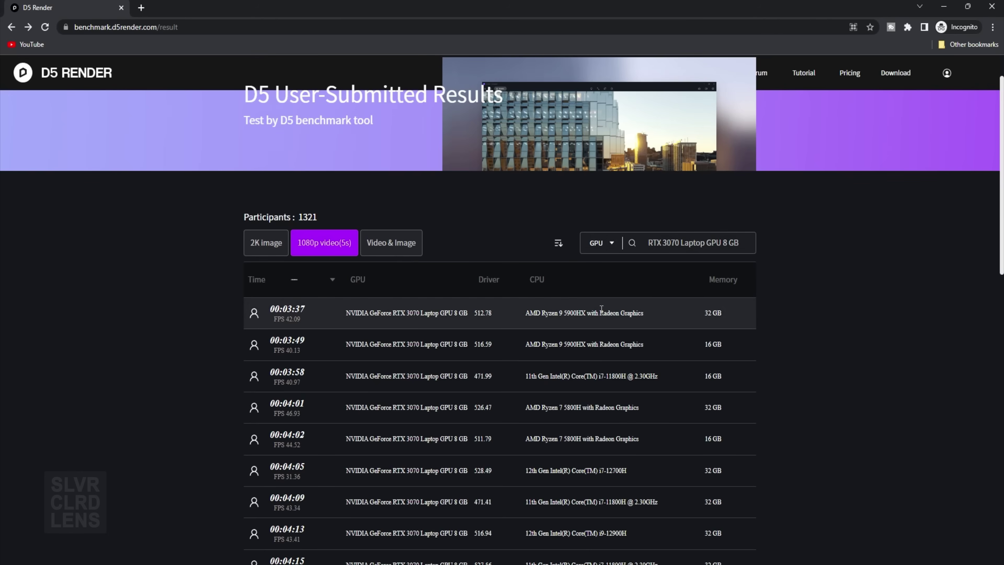
Examine the fastest RTX 3070 laptop entry and look through the rest of the filtered result list
{"action": "mouse_move", "coordinate": [292, 317]}
{"action": "left_click_drag", "start_coordinate": [605, 345], "coordinate": [335, 313]}
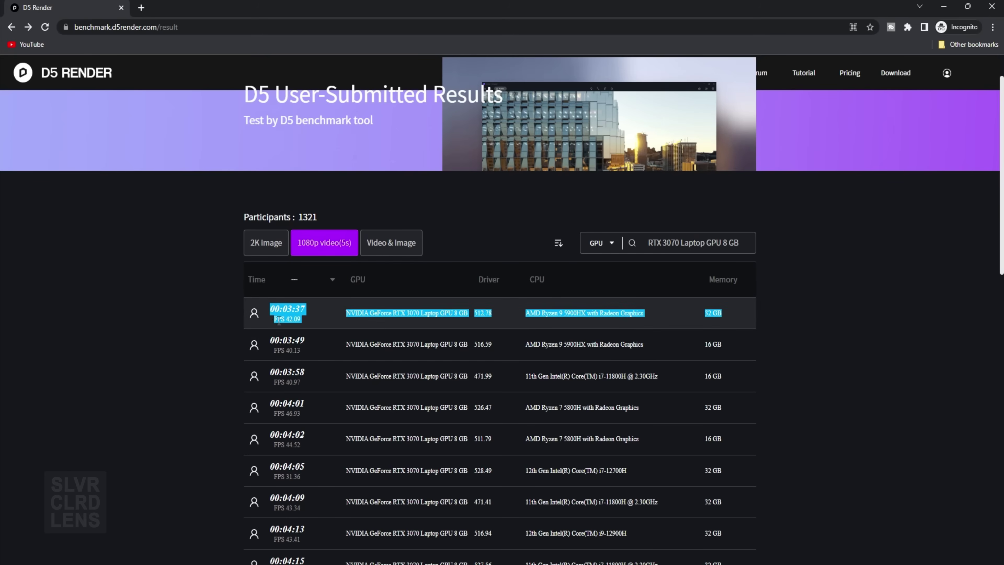
{"action": "left_click", "coordinate": [201, 395]}
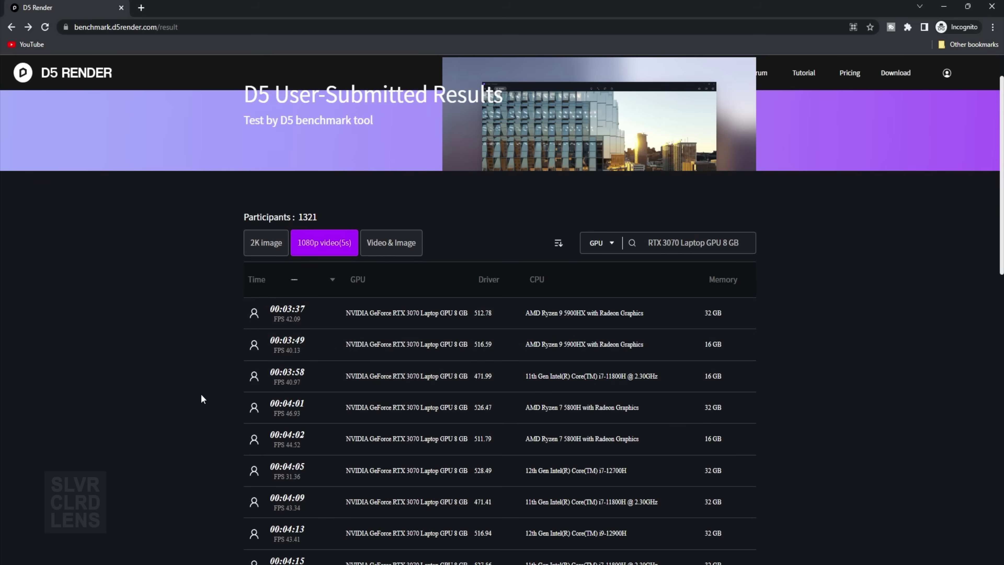
{"action": "scroll", "coordinate": [201, 395], "scroll_direction": "down", "scroll_amount": 10}
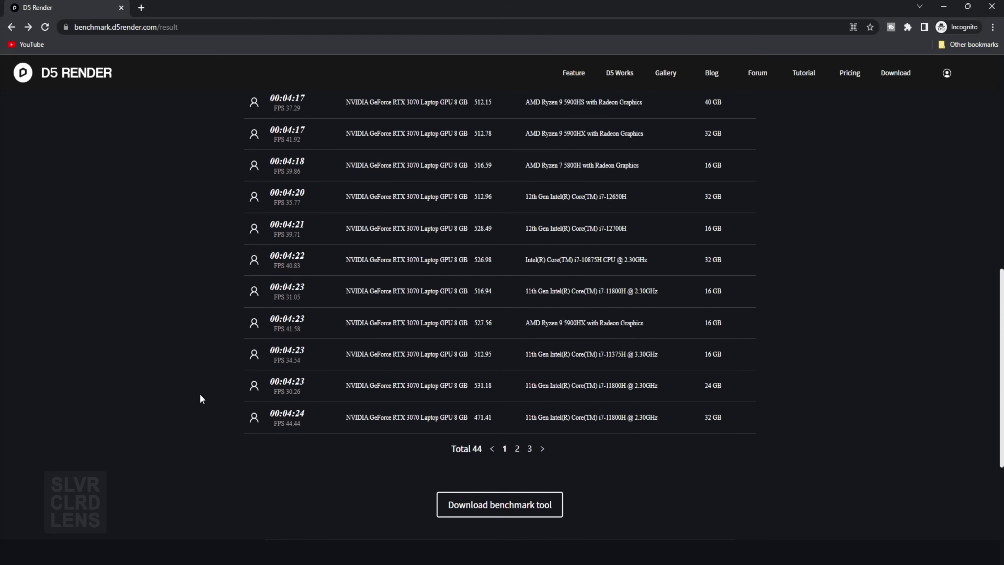
Open the benchmark tool's page and read the D5 Benchmark getting-started instructions and the note on accurate results
{"action": "left_click", "coordinate": [487, 513]}
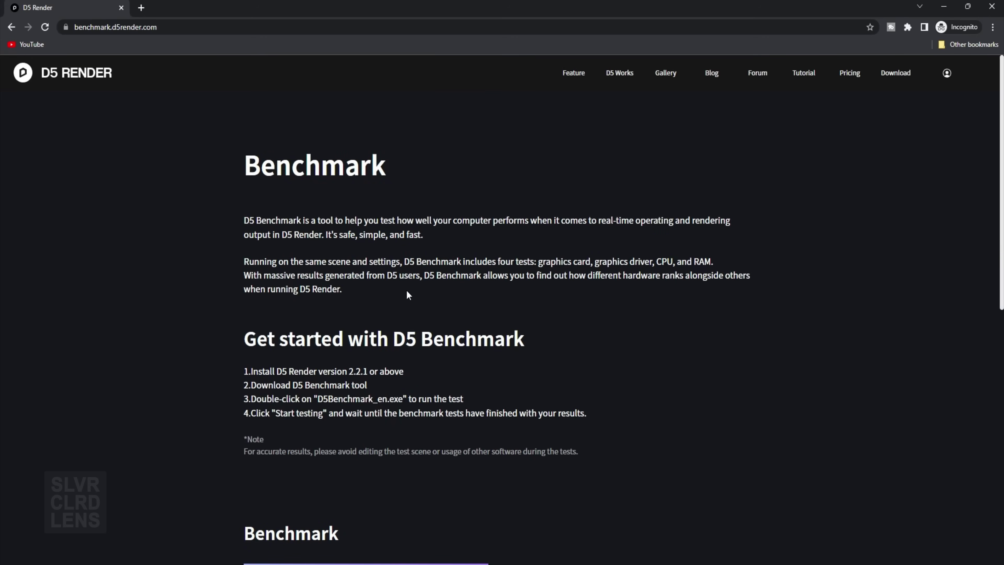
{"action": "left_click_drag", "start_coordinate": [243, 371], "coordinate": [299, 374]}
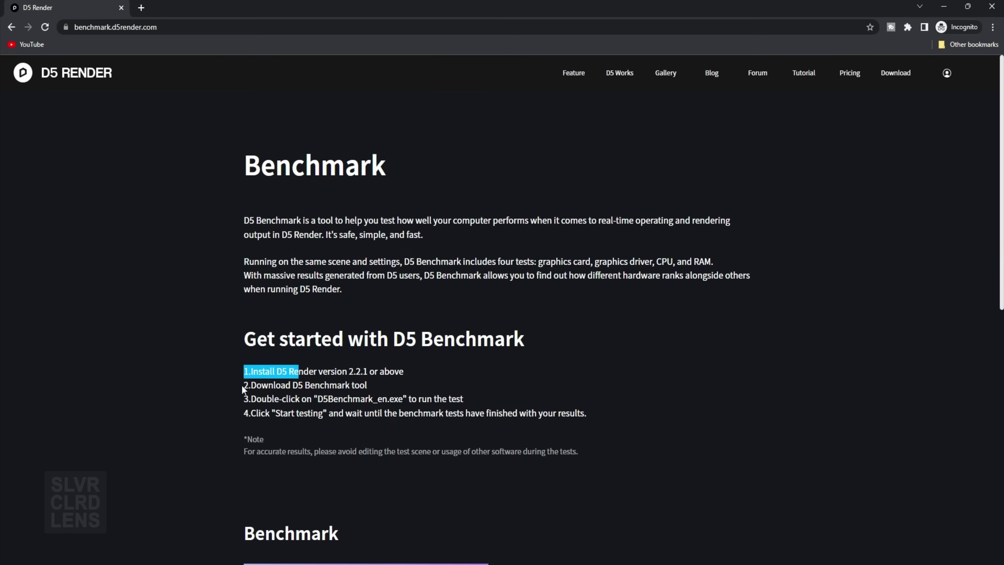
{"action": "left_click_drag", "start_coordinate": [243, 385], "coordinate": [311, 387]}
{"action": "left_click_drag", "start_coordinate": [420, 400], "coordinate": [464, 401]}
{"action": "left_click_drag", "start_coordinate": [270, 414], "coordinate": [289, 416]}
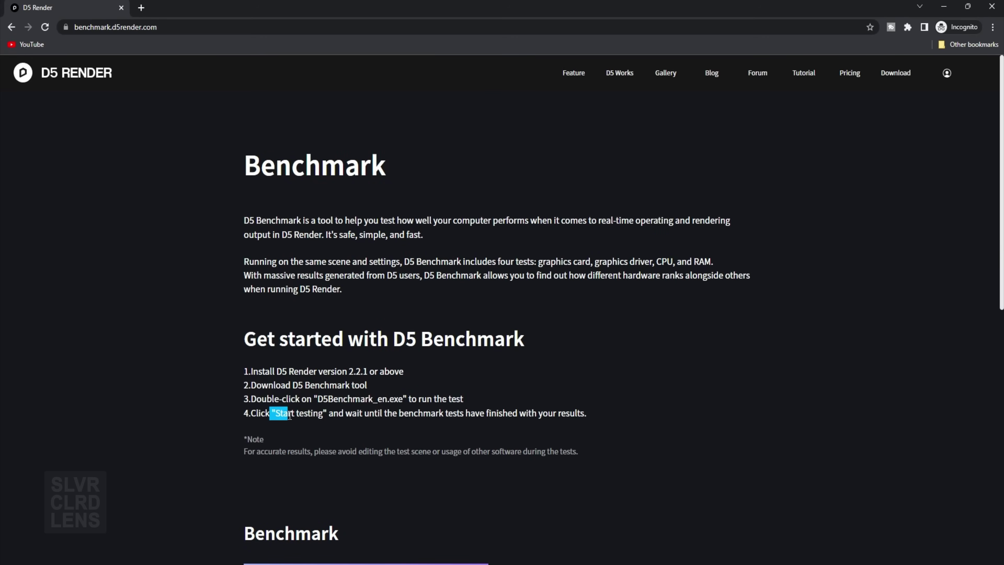
{"action": "left_click_drag", "start_coordinate": [243, 455], "coordinate": [623, 451]}
{"action": "left_click", "coordinate": [634, 451]}
Examine the Benchmark Tool's test scene details on faces, light sources and maps, and the link to user-submitted results
{"action": "scroll", "coordinate": [638, 450], "scroll_direction": "down", "scroll_amount": 4}
{"action": "scroll", "coordinate": [628, 447], "scroll_direction": "down", "scroll_amount": 3}
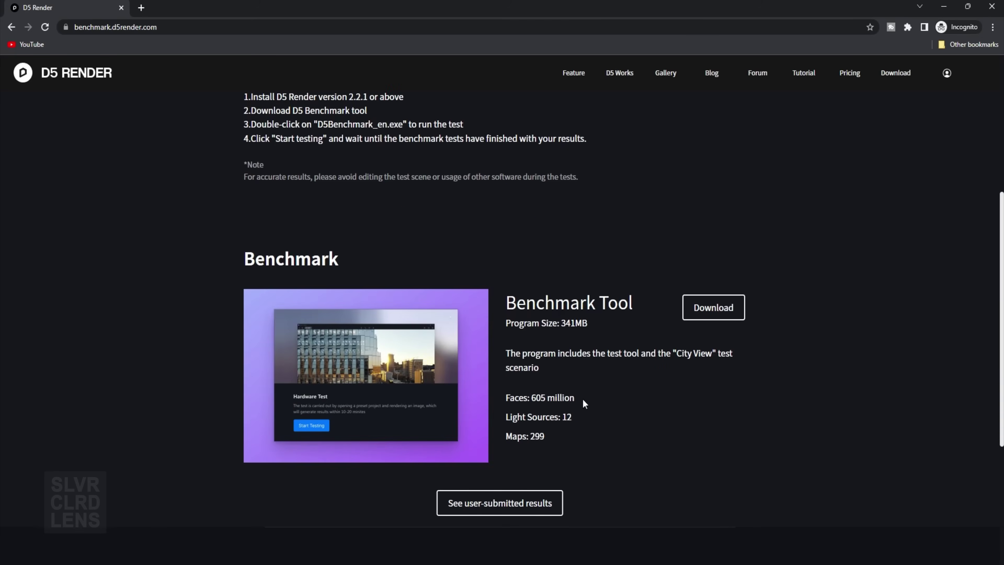
{"action": "left_click_drag", "start_coordinate": [534, 407], "coordinate": [507, 399]}
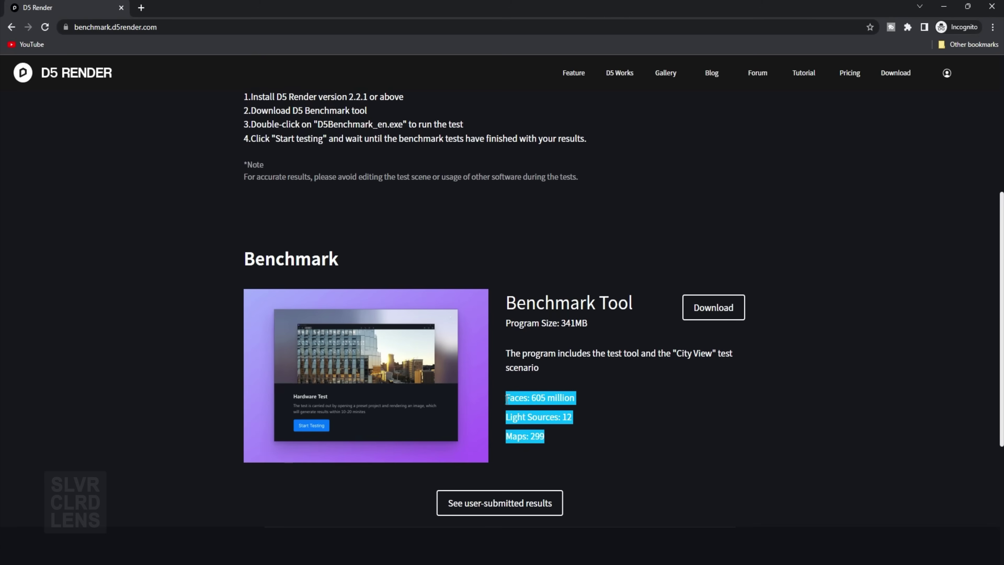
{"action": "scroll", "coordinate": [612, 418], "scroll_direction": "down", "scroll_amount": 4}
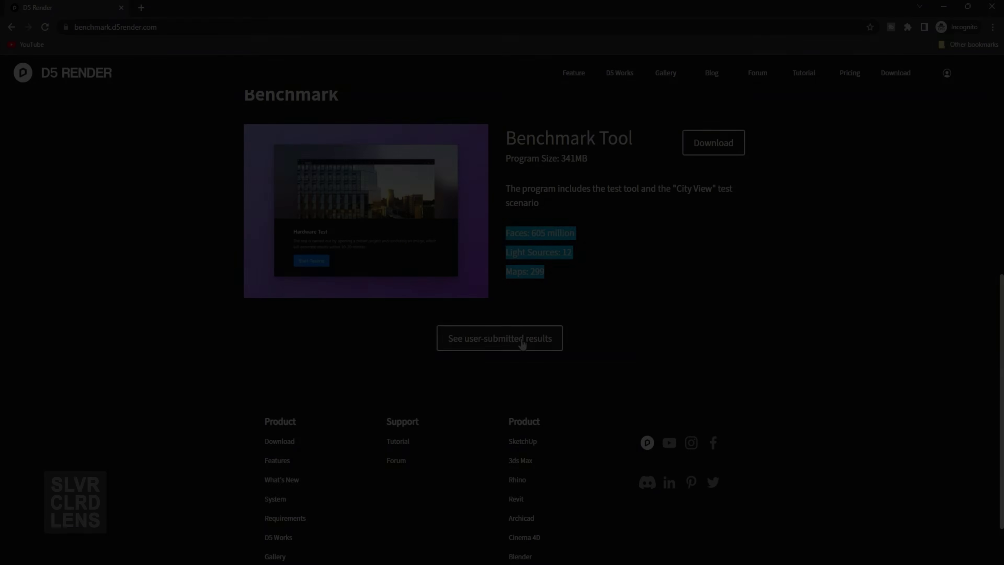